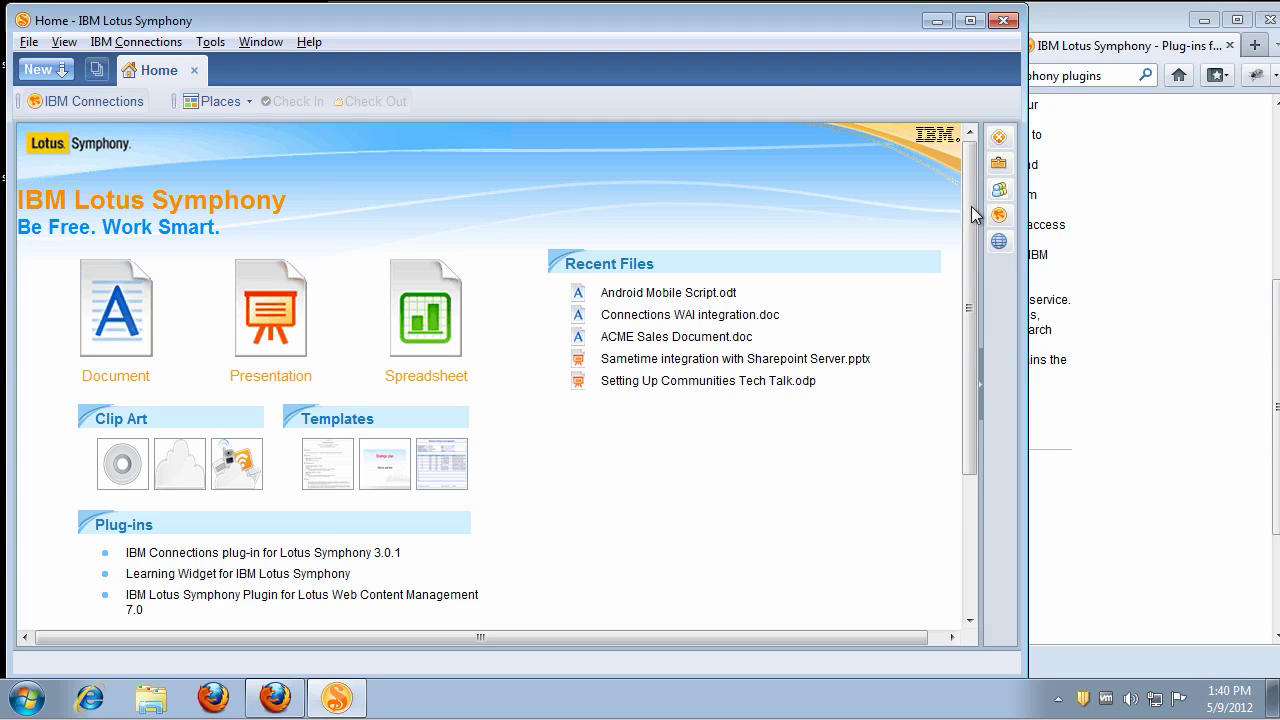
Step: Install the IBM Connections and newsletter generator plug-ins from the plug-in catalogue into My Widgets
click(998, 164)
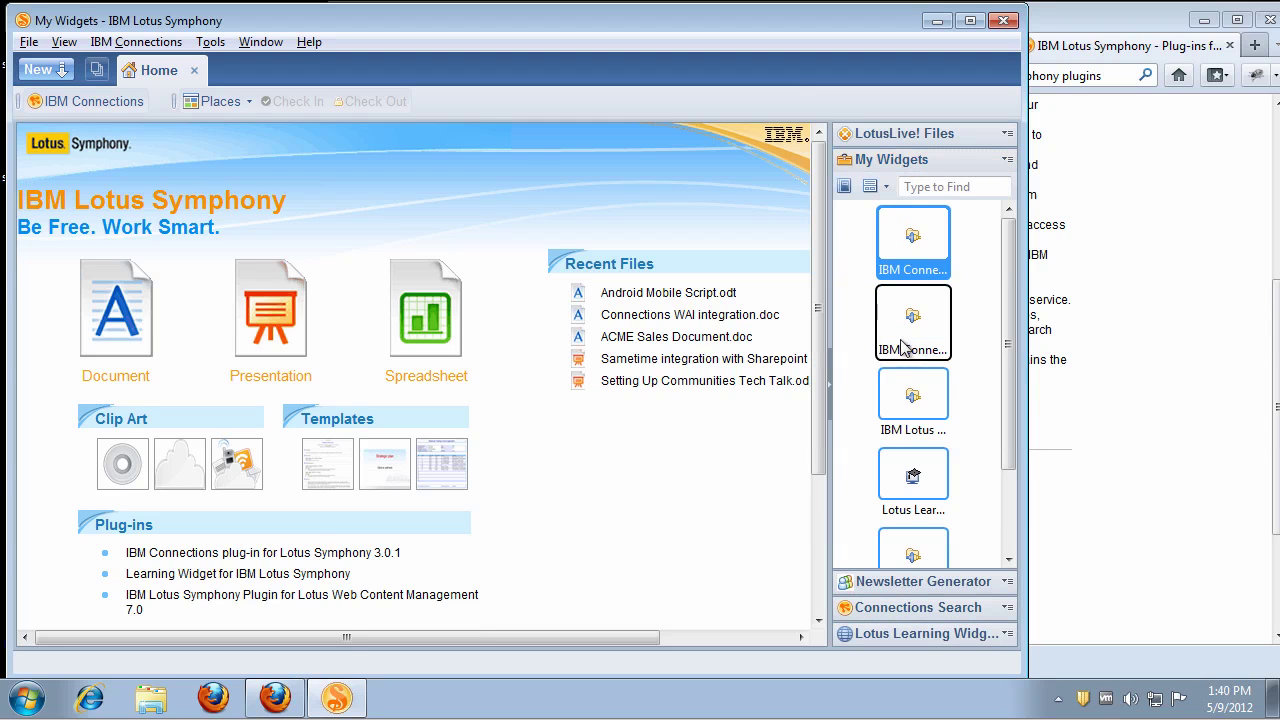
click(1104, 400)
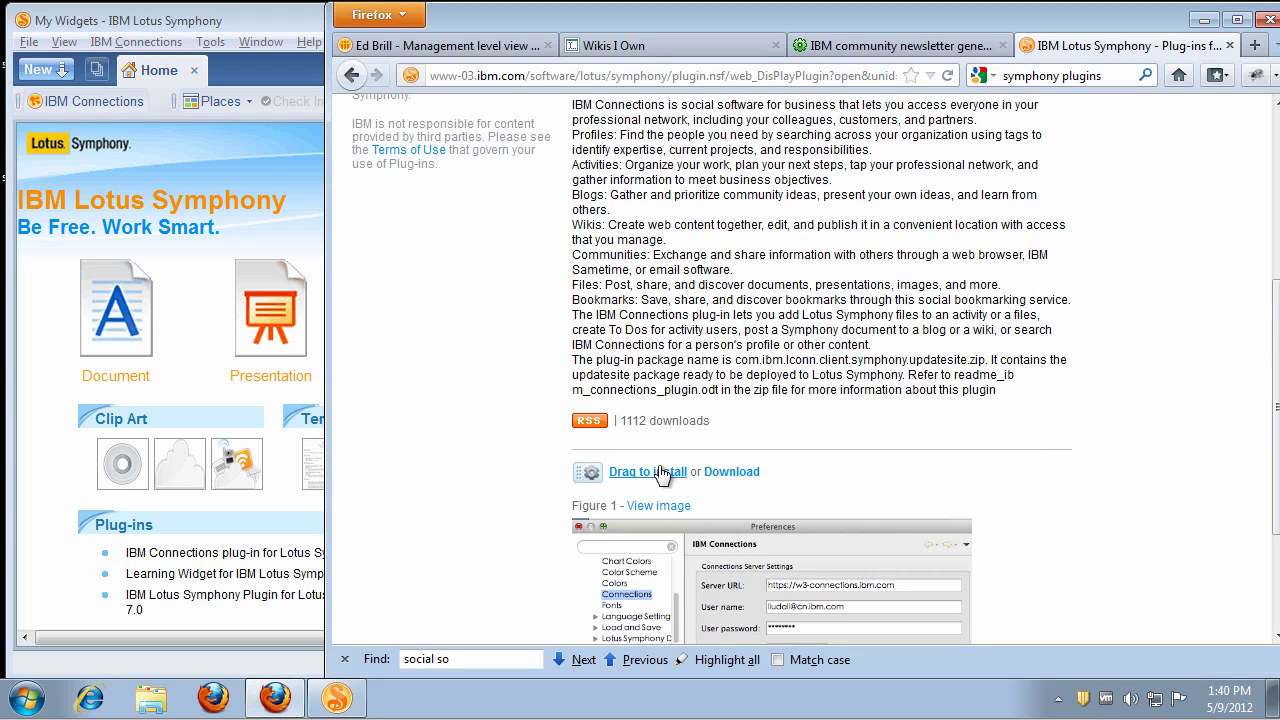
drag(660, 481, 860, 409)
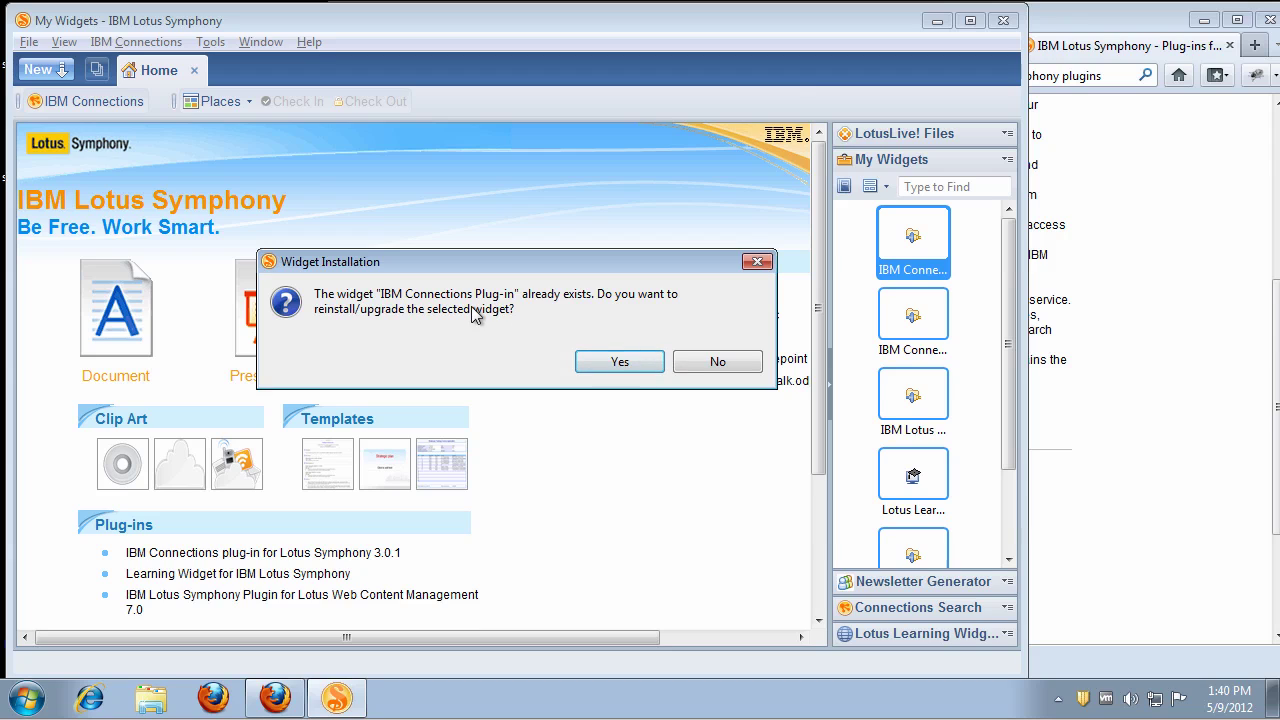
click(716, 362)
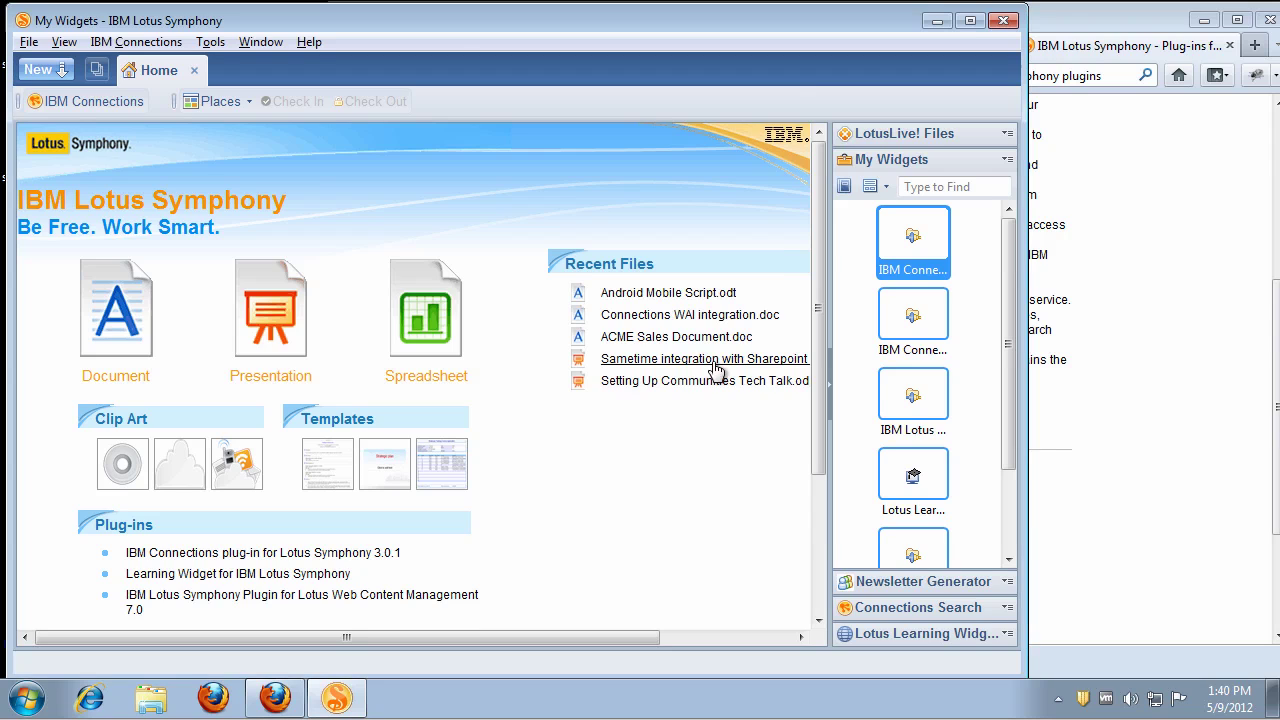
click(1200, 365)
click(893, 47)
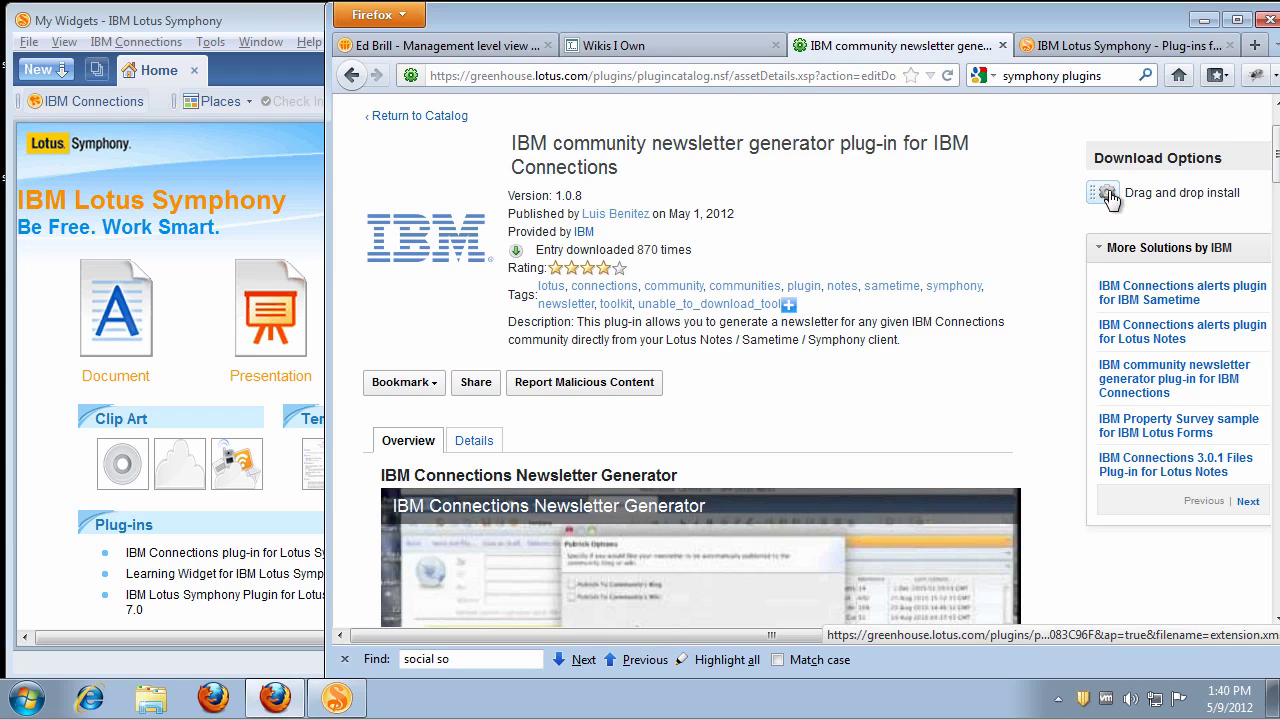
drag(1107, 196, 866, 358)
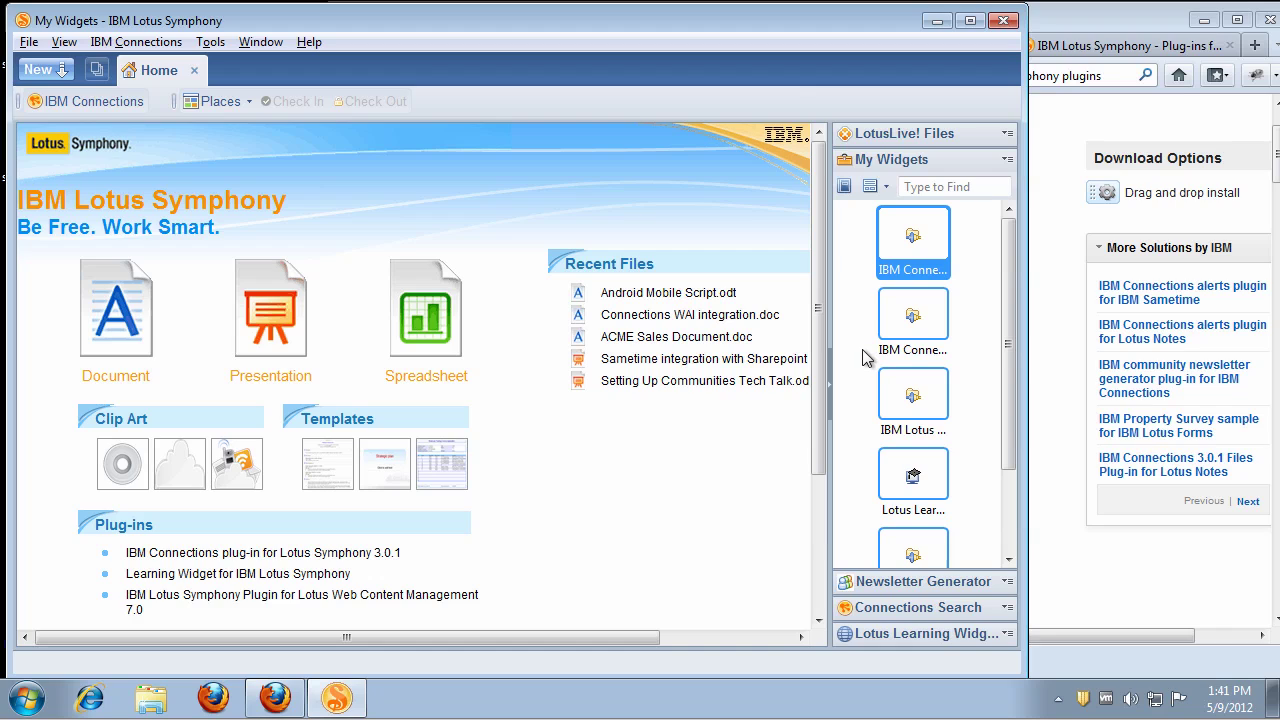
Step: Open Android Mobile Script.odt from Recent Files in a maximized Symphony window
click(830, 390)
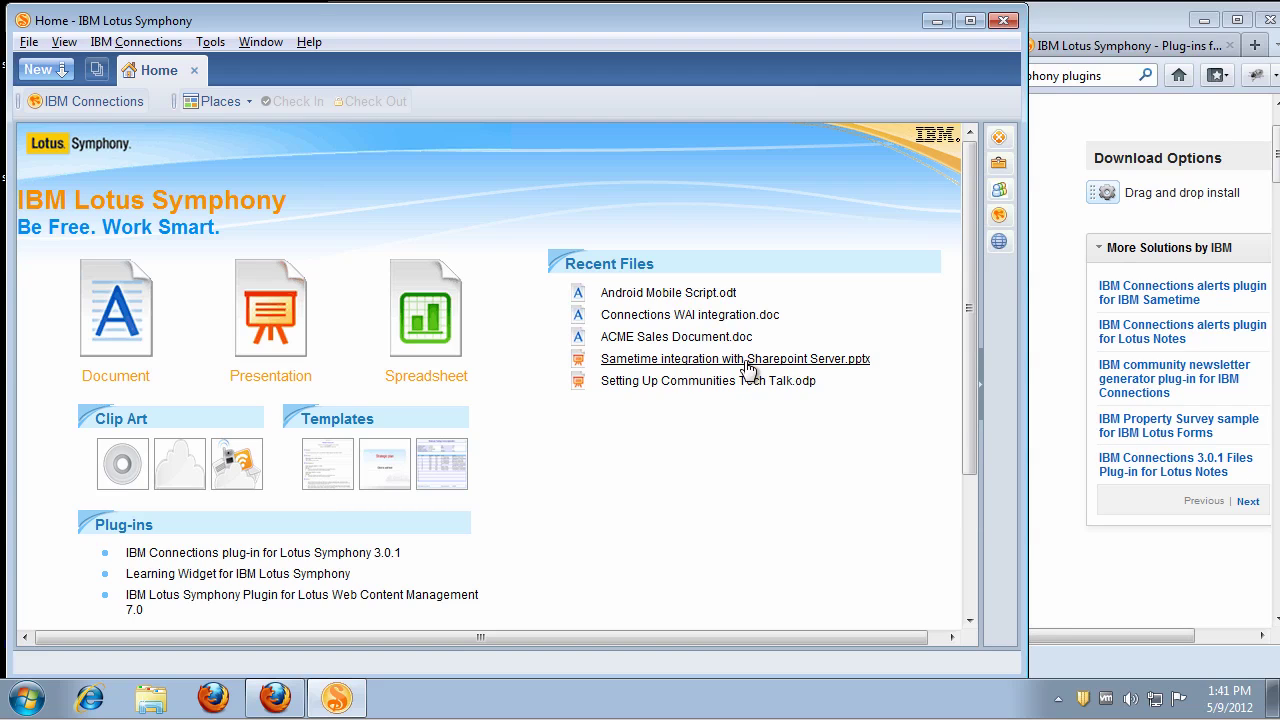
click(655, 294)
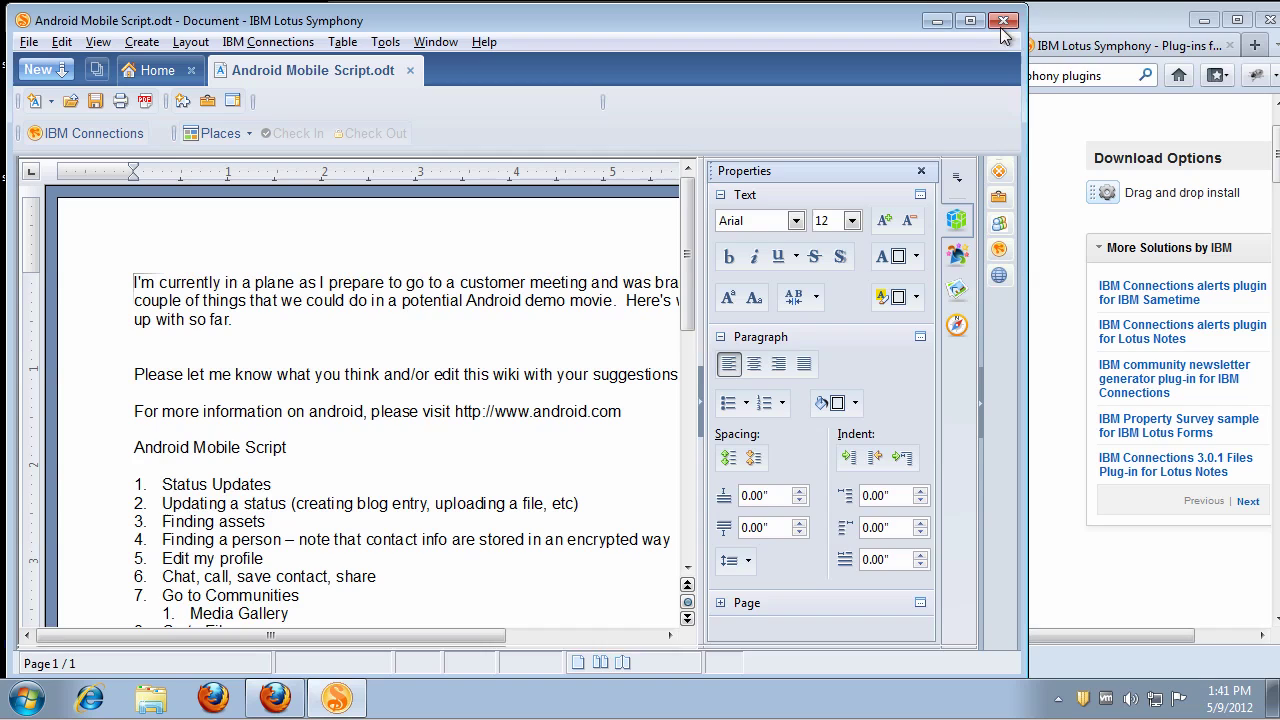
click(970, 21)
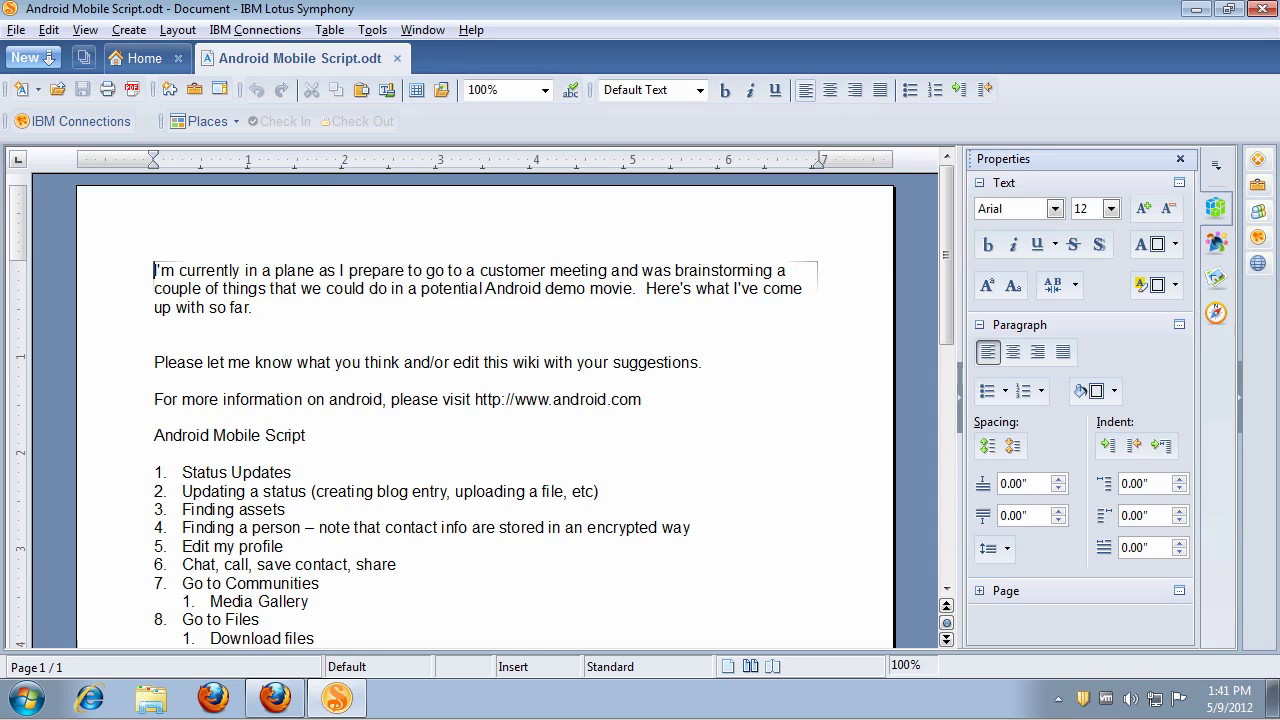
Step: From Add Content To > Wiki, create a wiki 'Mobile Demo' with read and edit access for All users
click(78, 124)
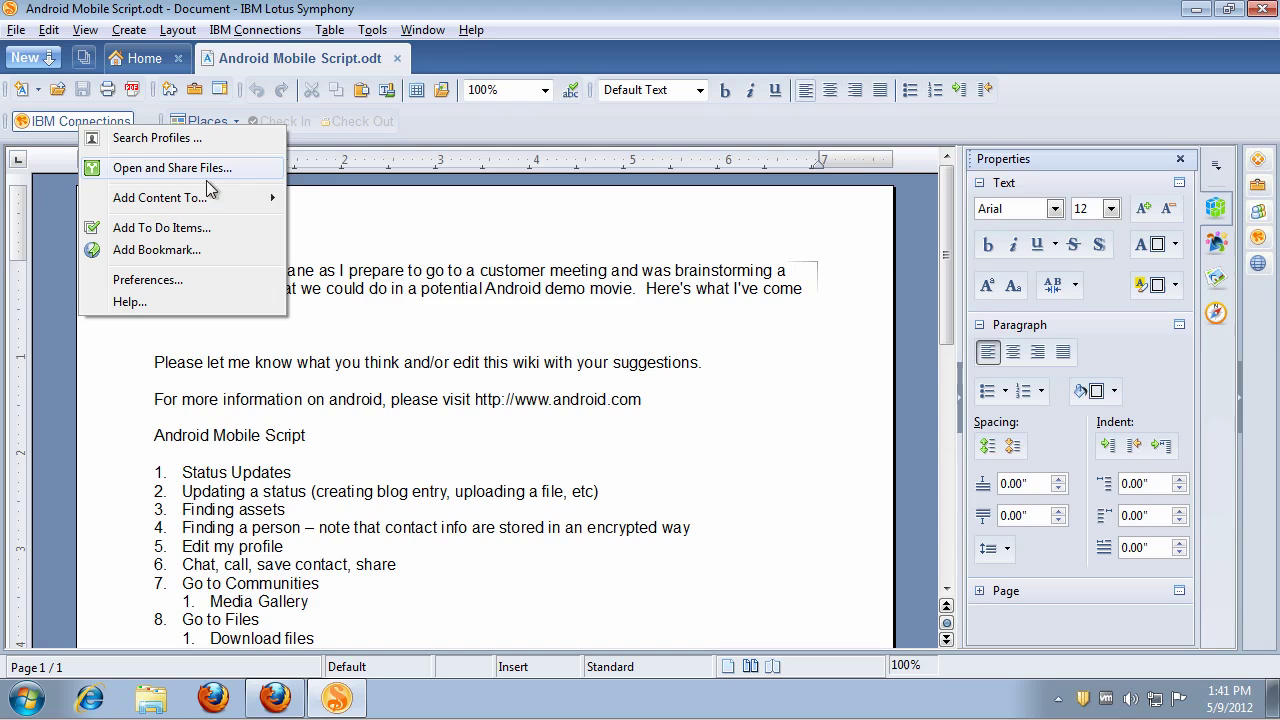
mouse_move(225, 203)
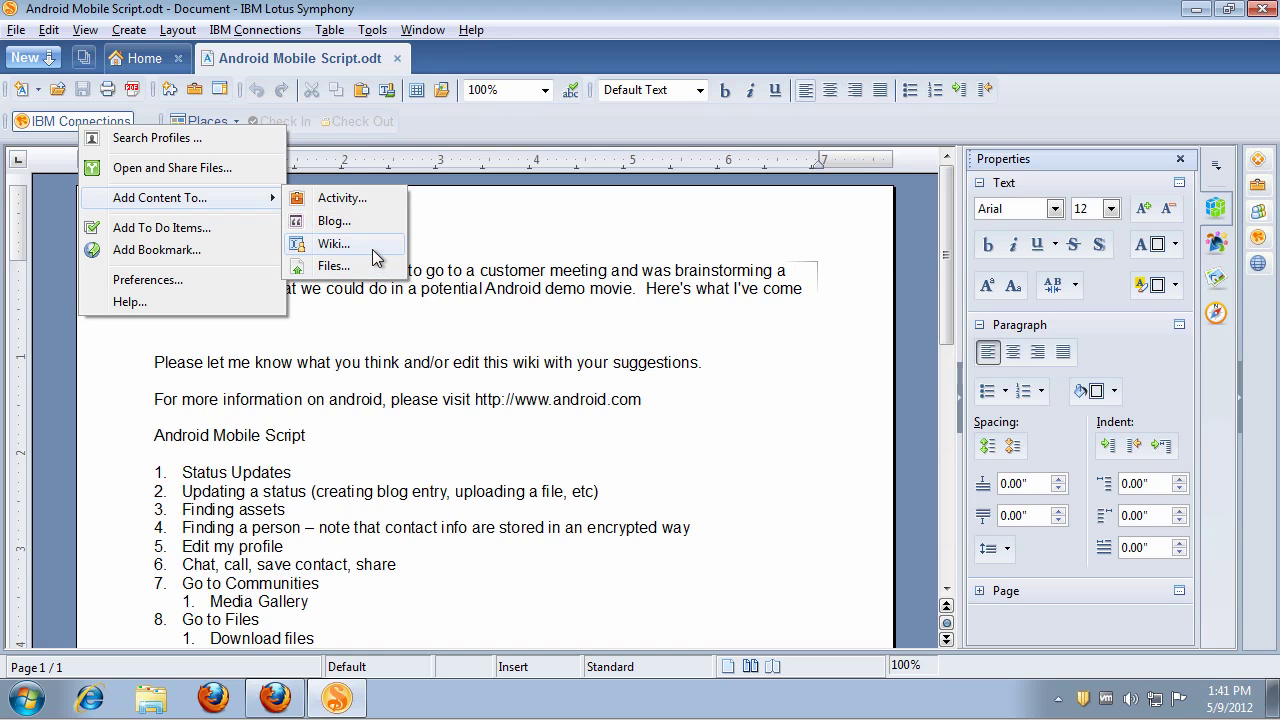
click(370, 248)
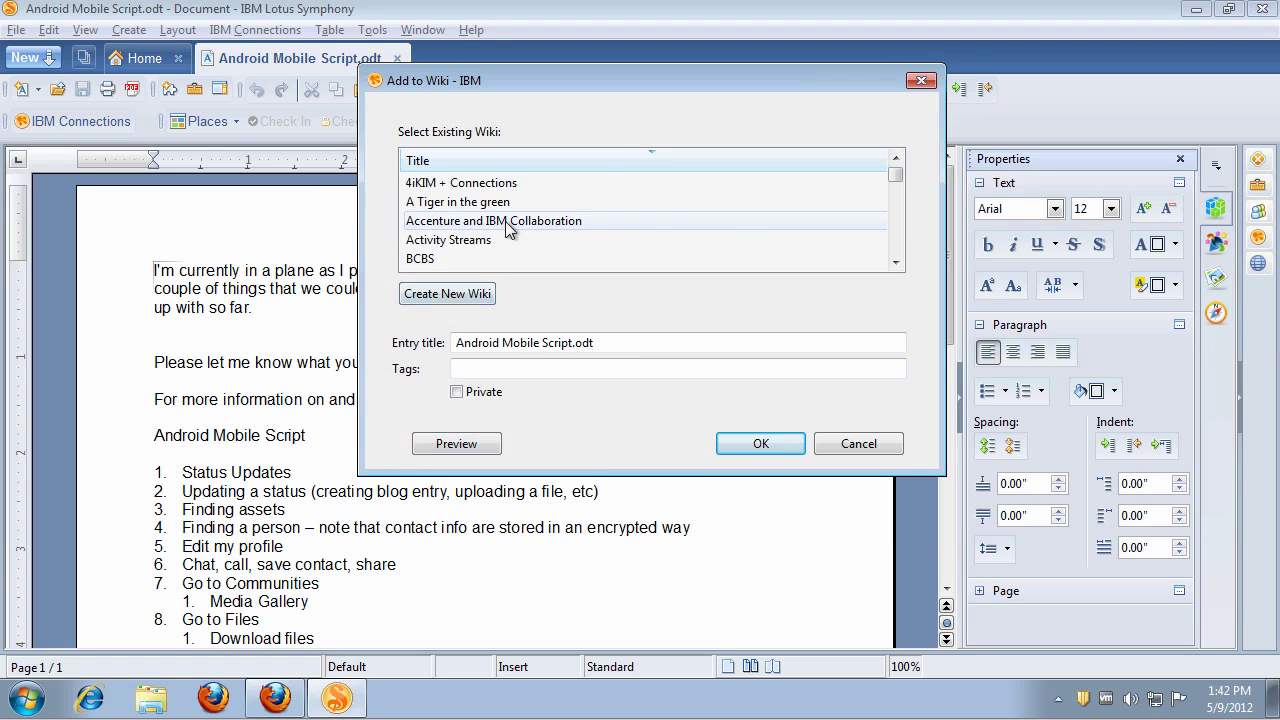
mouse_move(895, 177)
mouse_down()
mouse_move(897, 233)
mouse_move(894, 163)
mouse_up()
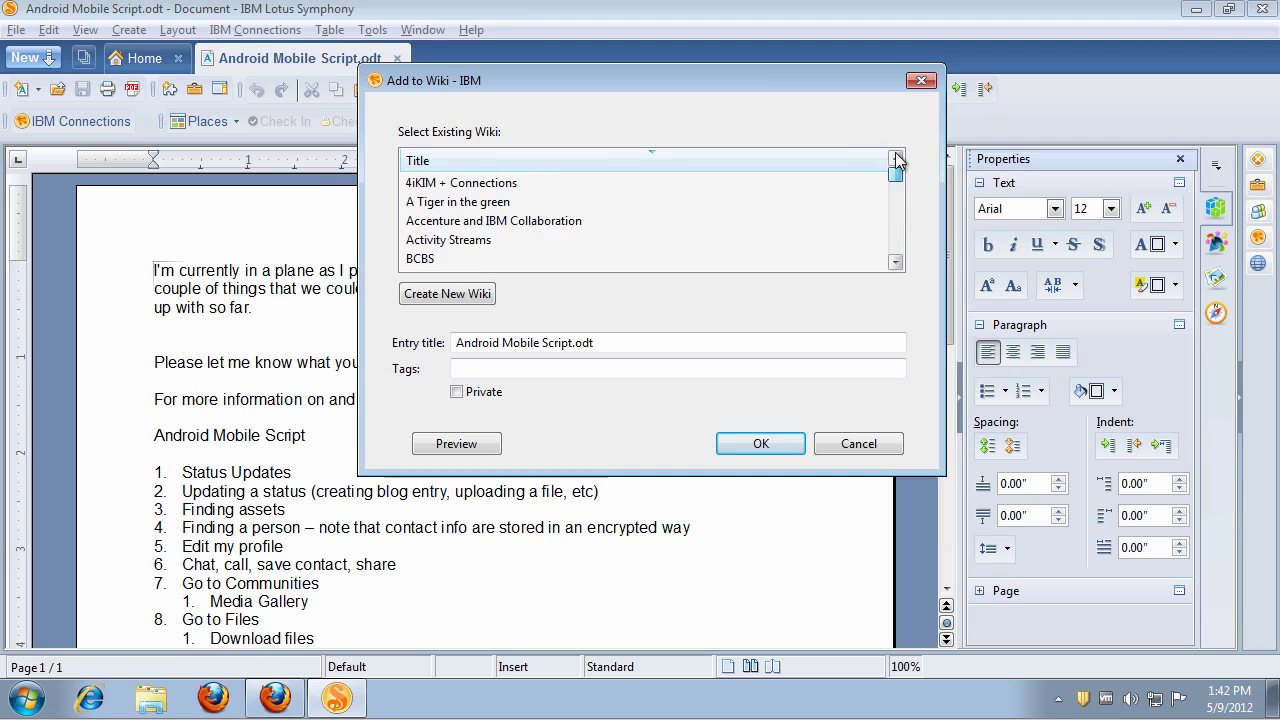
click(425, 300)
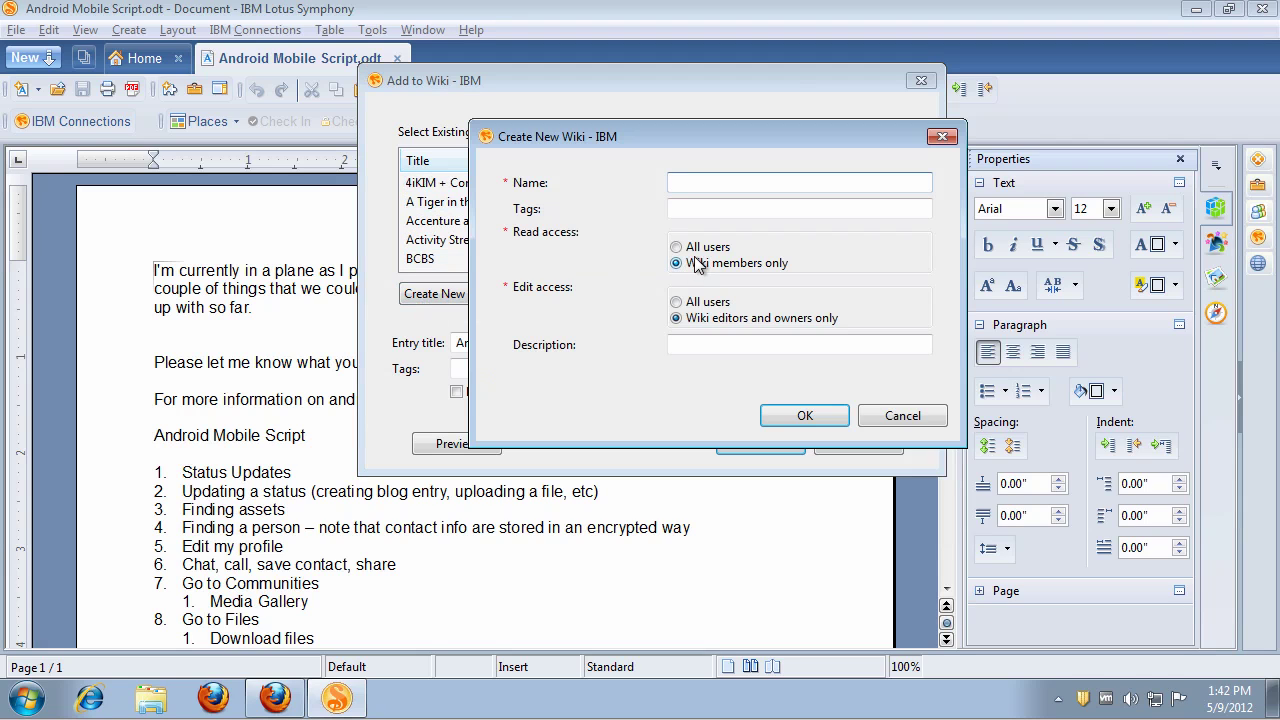
text(Mobile Demo)
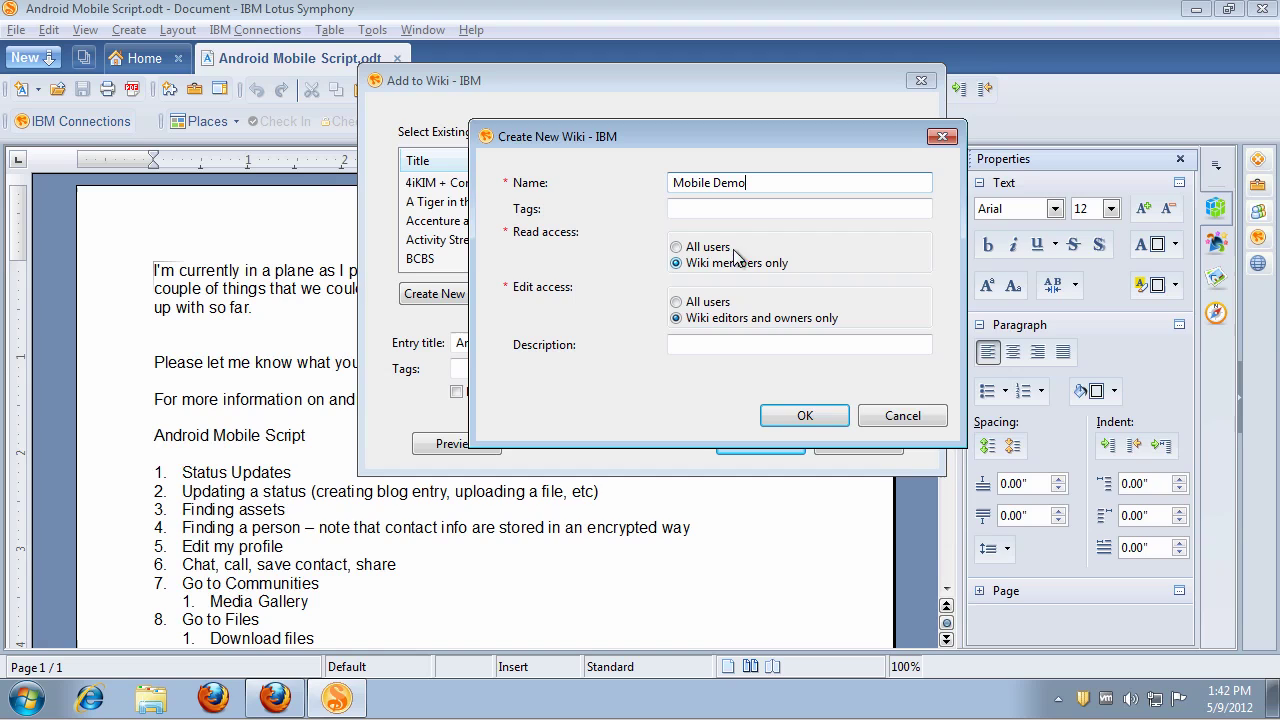
click(722, 248)
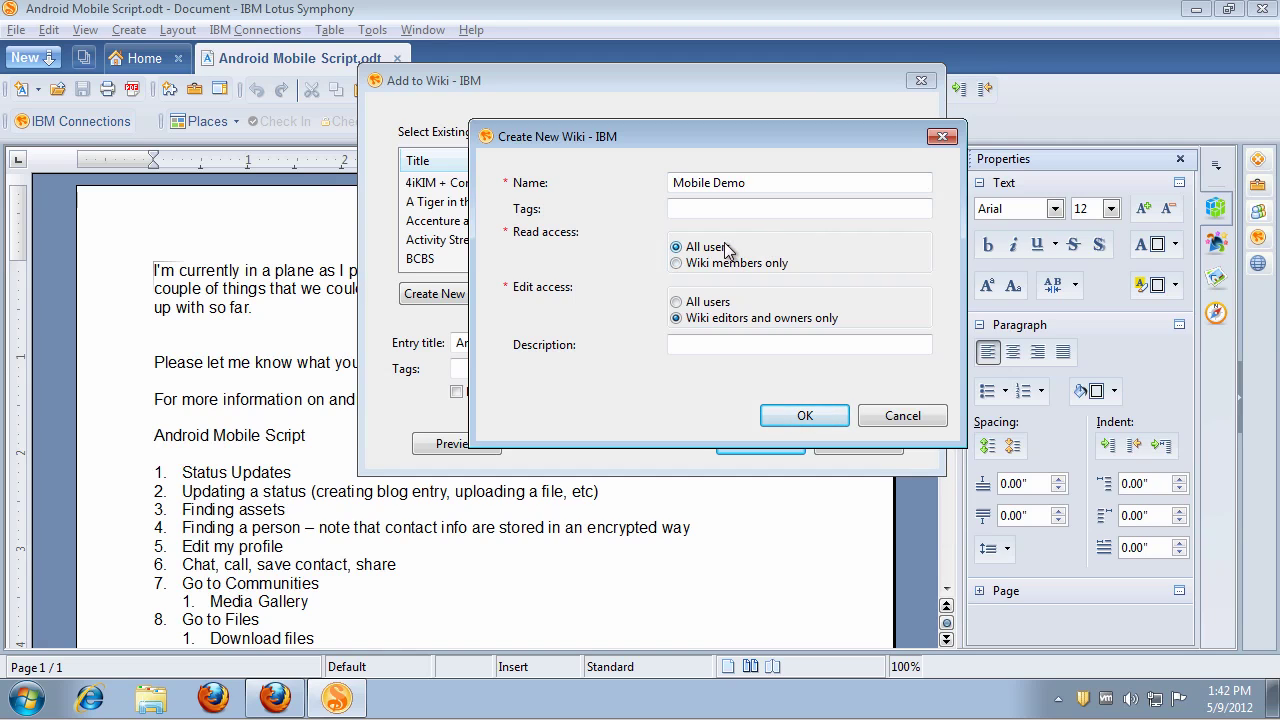
click(706, 305)
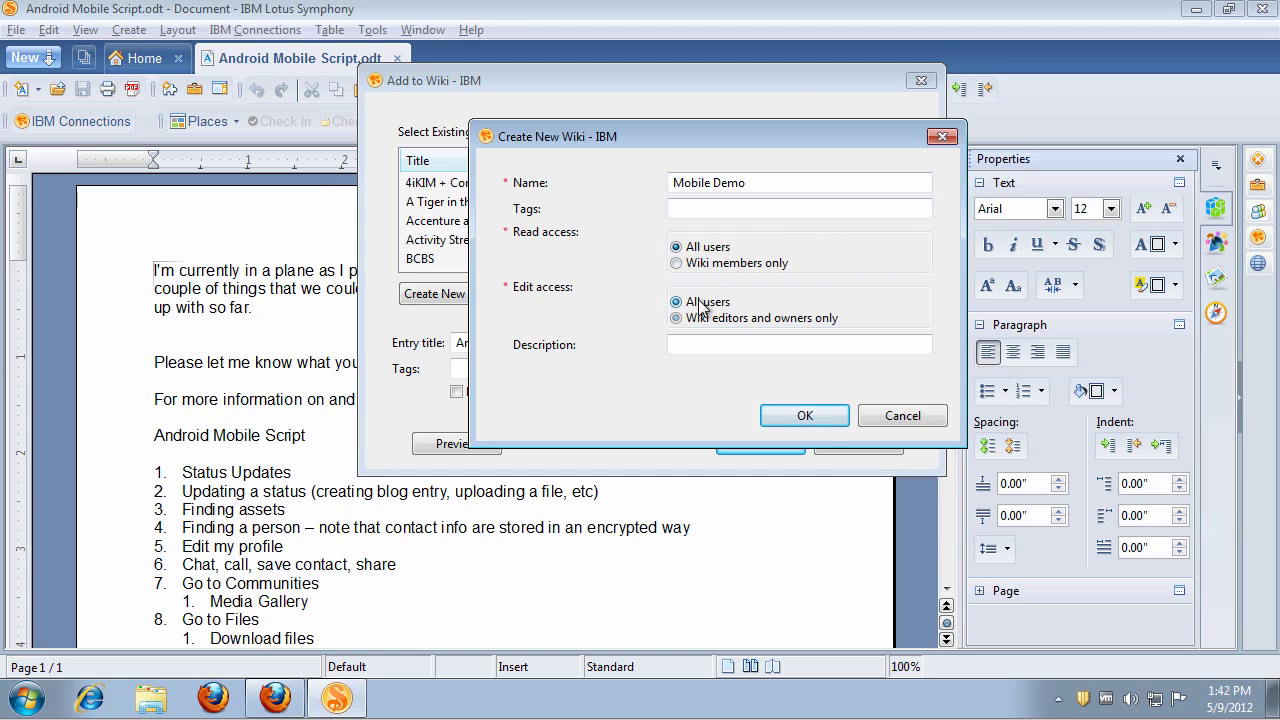
click(805, 416)
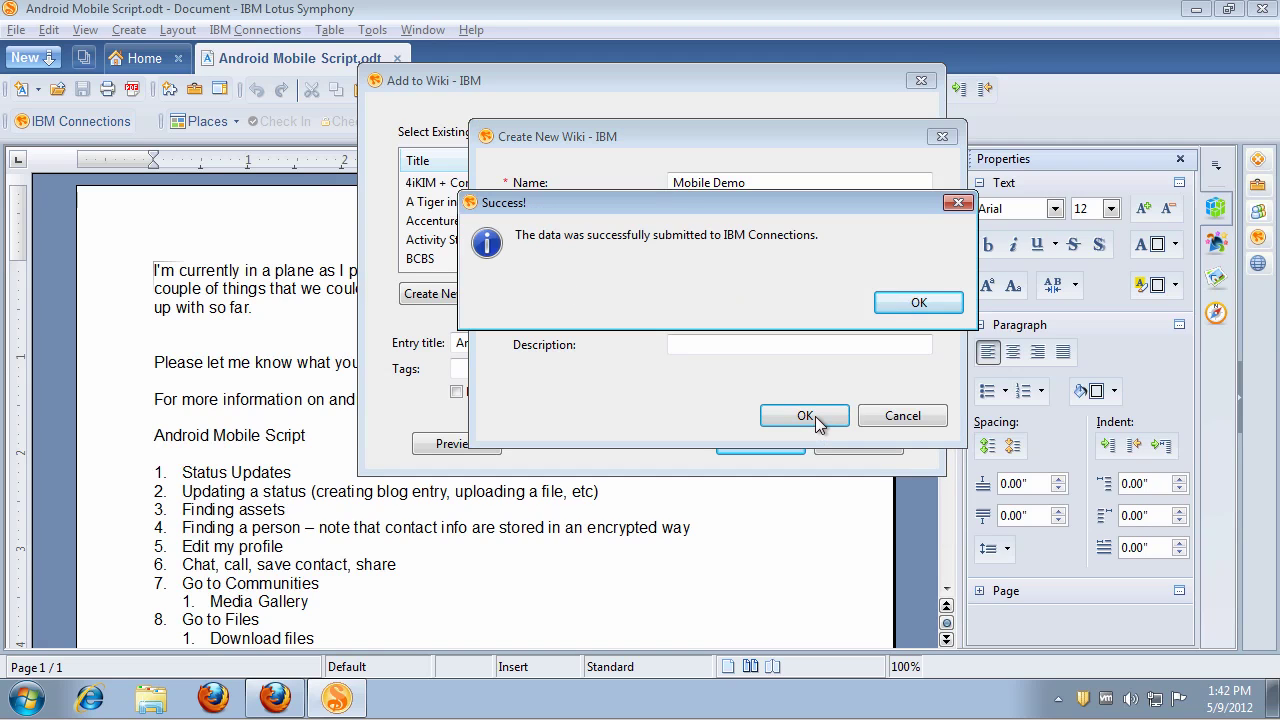
click(936, 305)
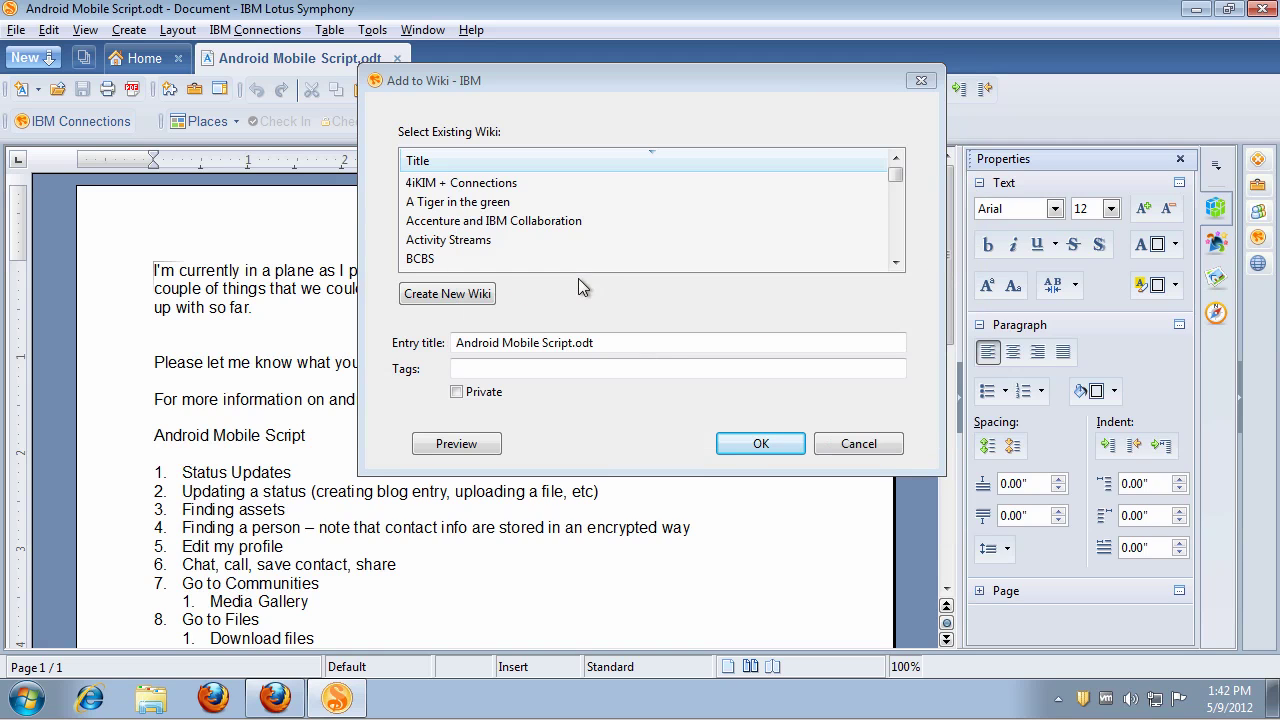
Step: Post the document to the Mobile Demo wiki with the entry title 'Android Mobile Script' (no .odt)
drag(894, 172, 893, 217)
click(486, 221)
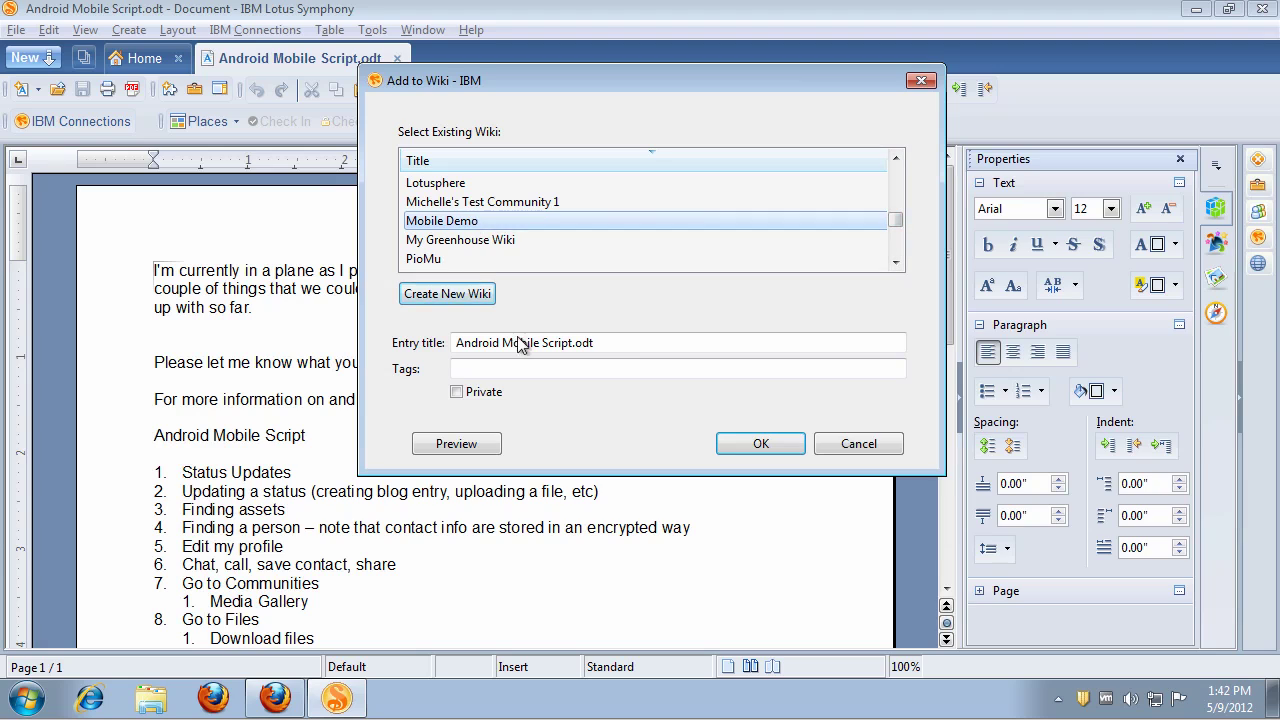
click(598, 342)
key(BackSpace)
key(BackSpace)
key(BackSpace)
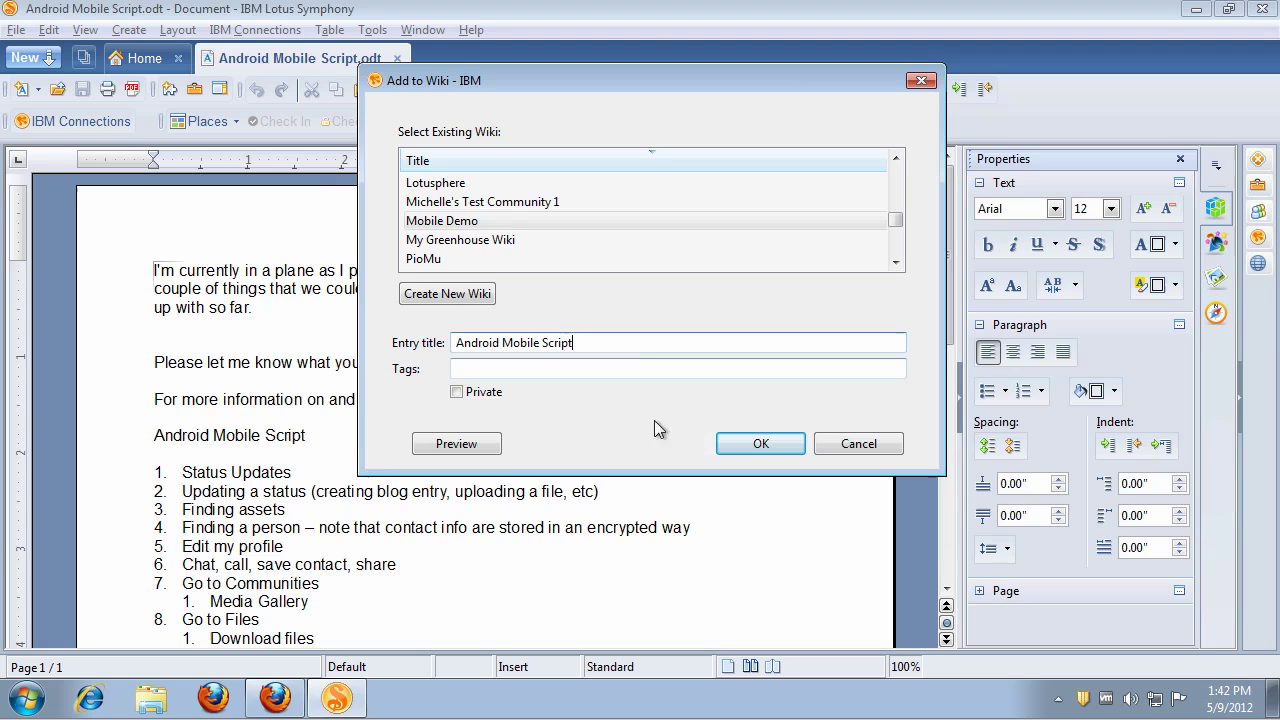
click(515, 369)
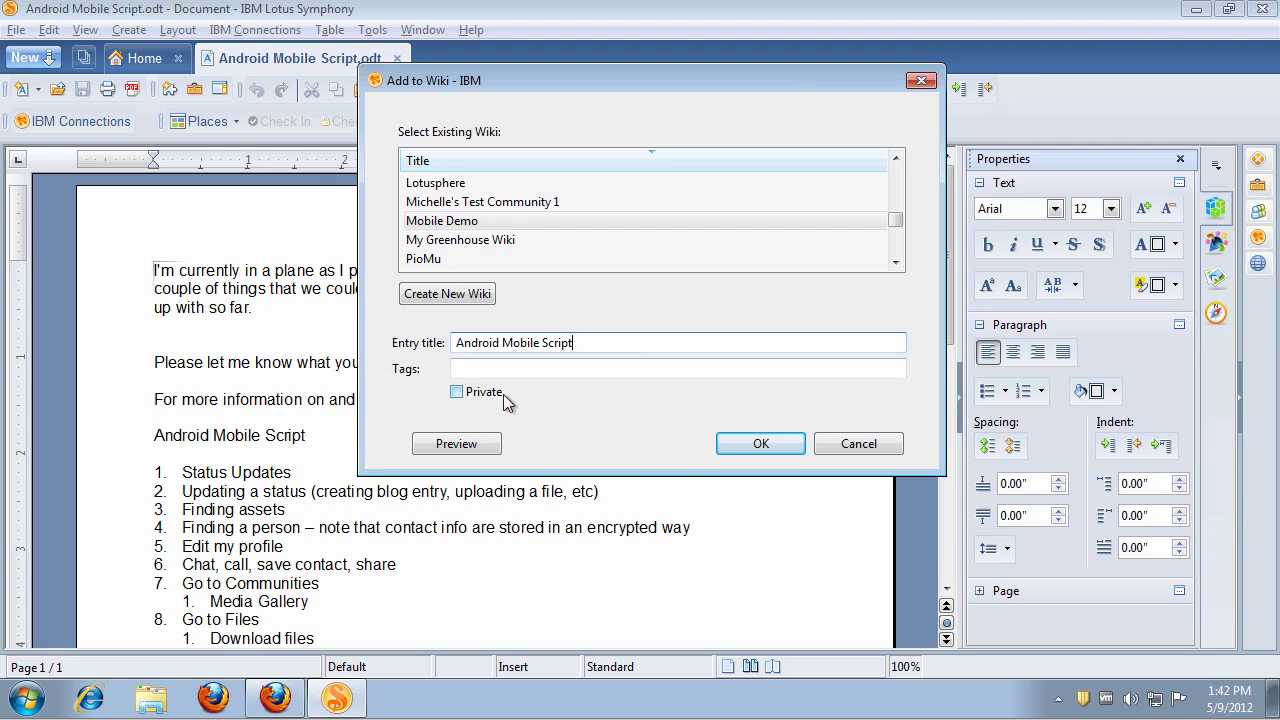
click(758, 448)
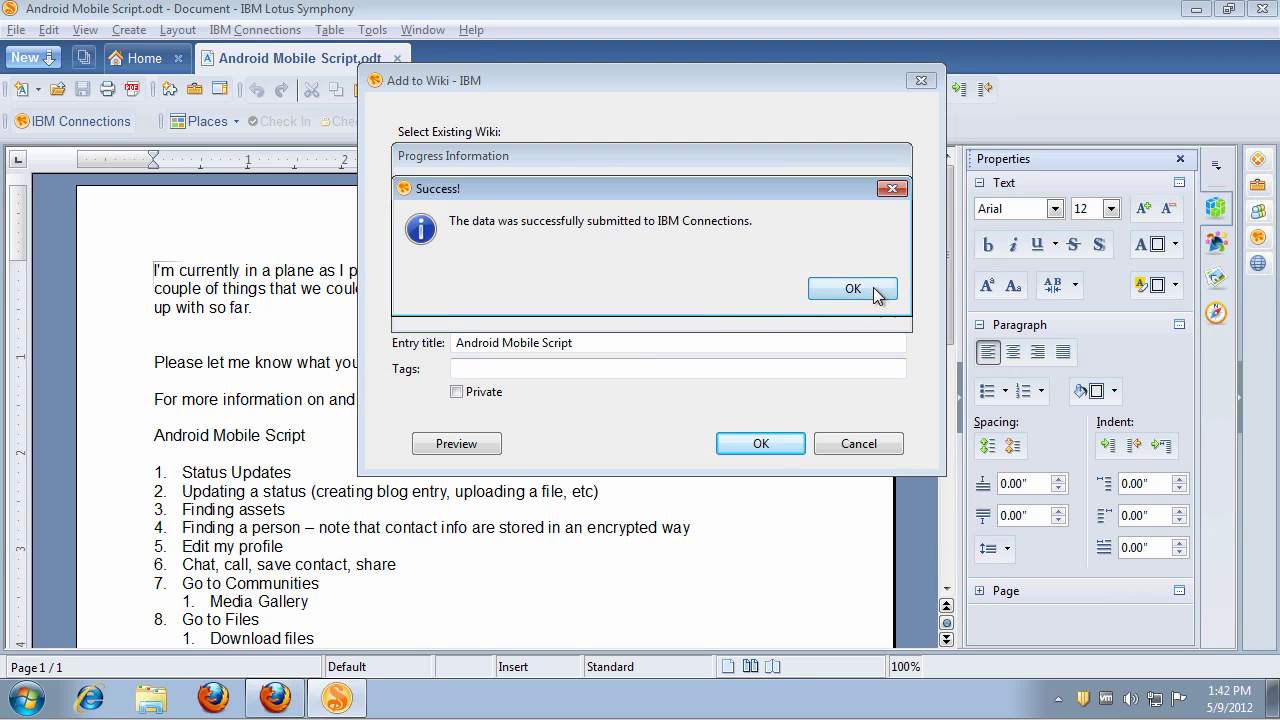
click(878, 289)
Step: In Firefox's Wikis I Own, open Mobile Demo's Android Mobile Script page, then return to Symphony
click(275, 698)
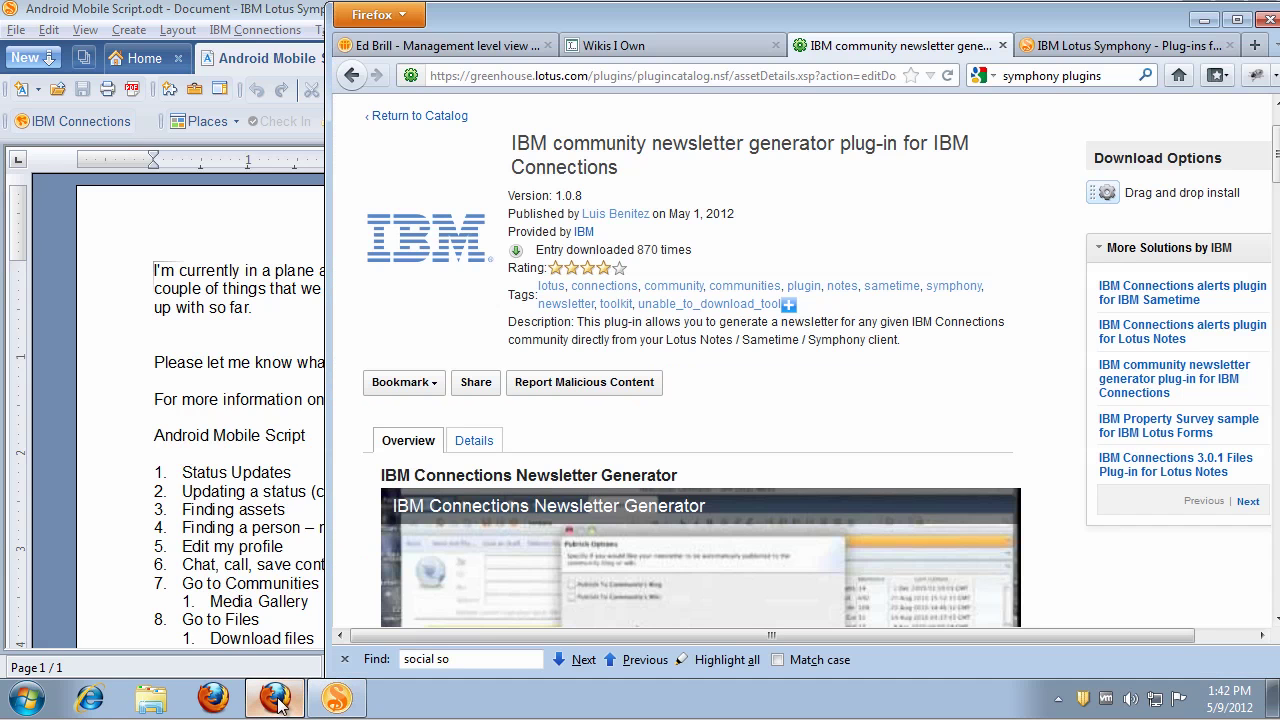
click(652, 45)
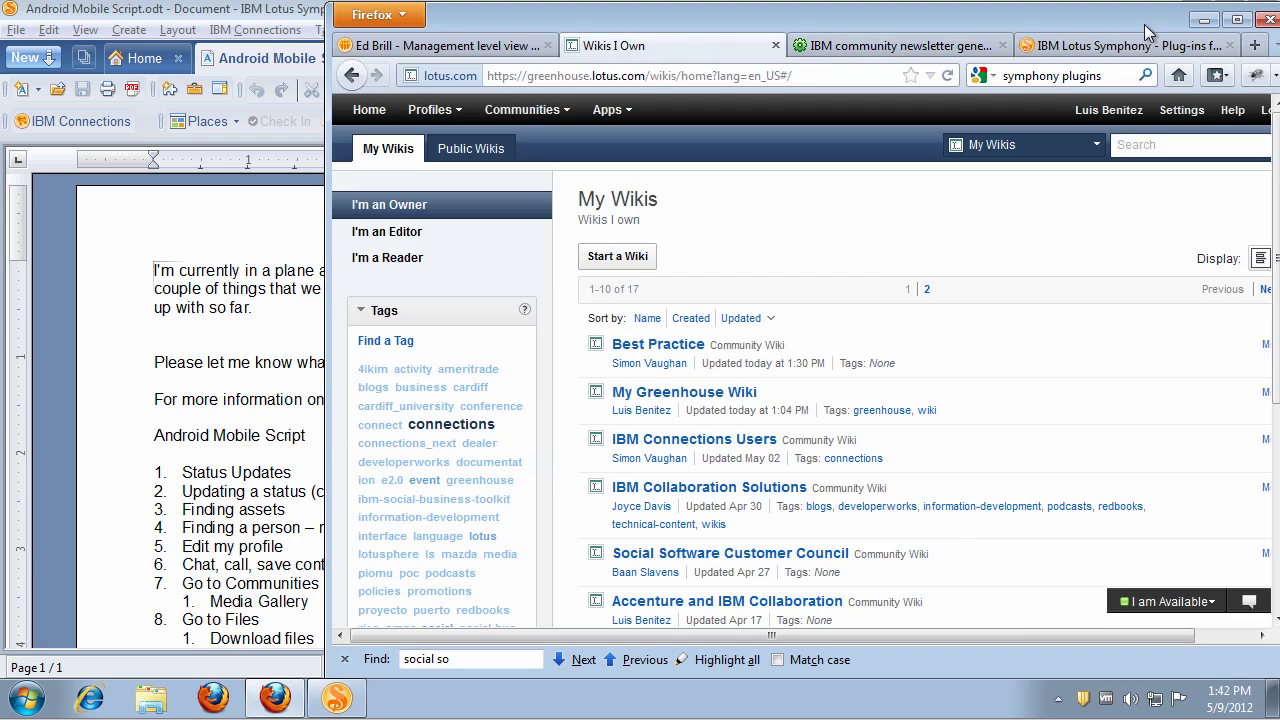
click(1235, 20)
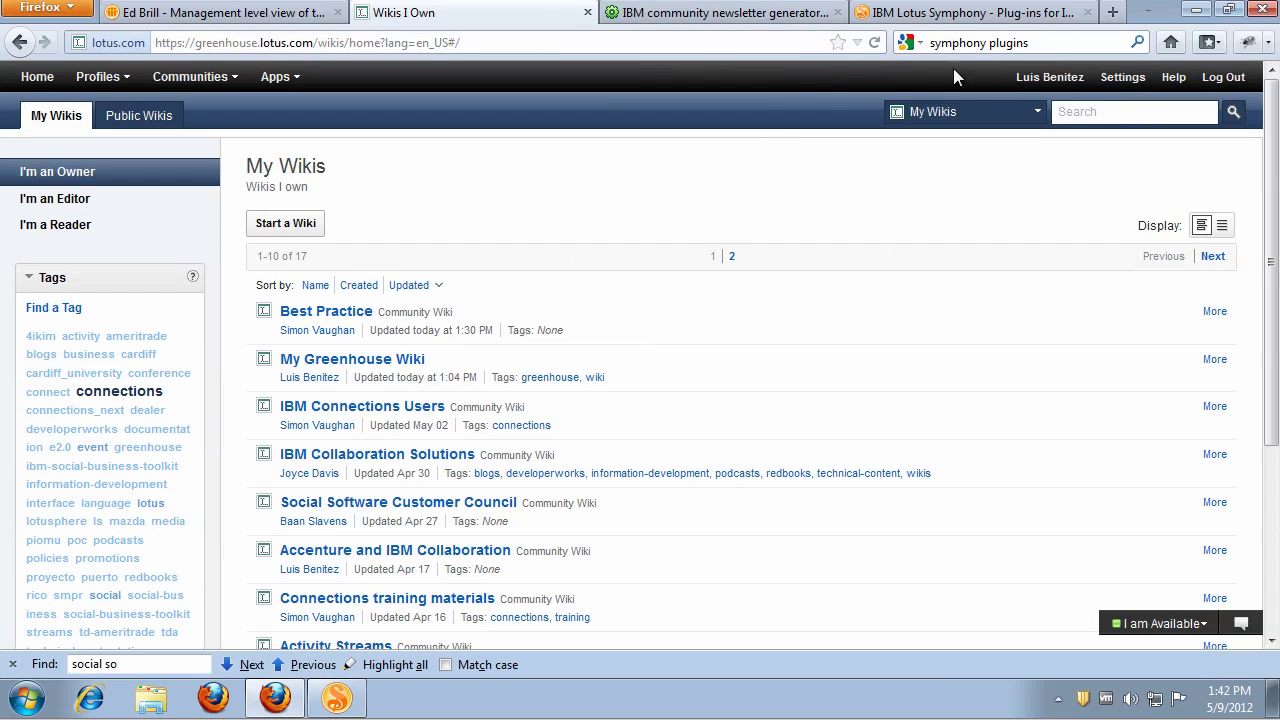
click(875, 44)
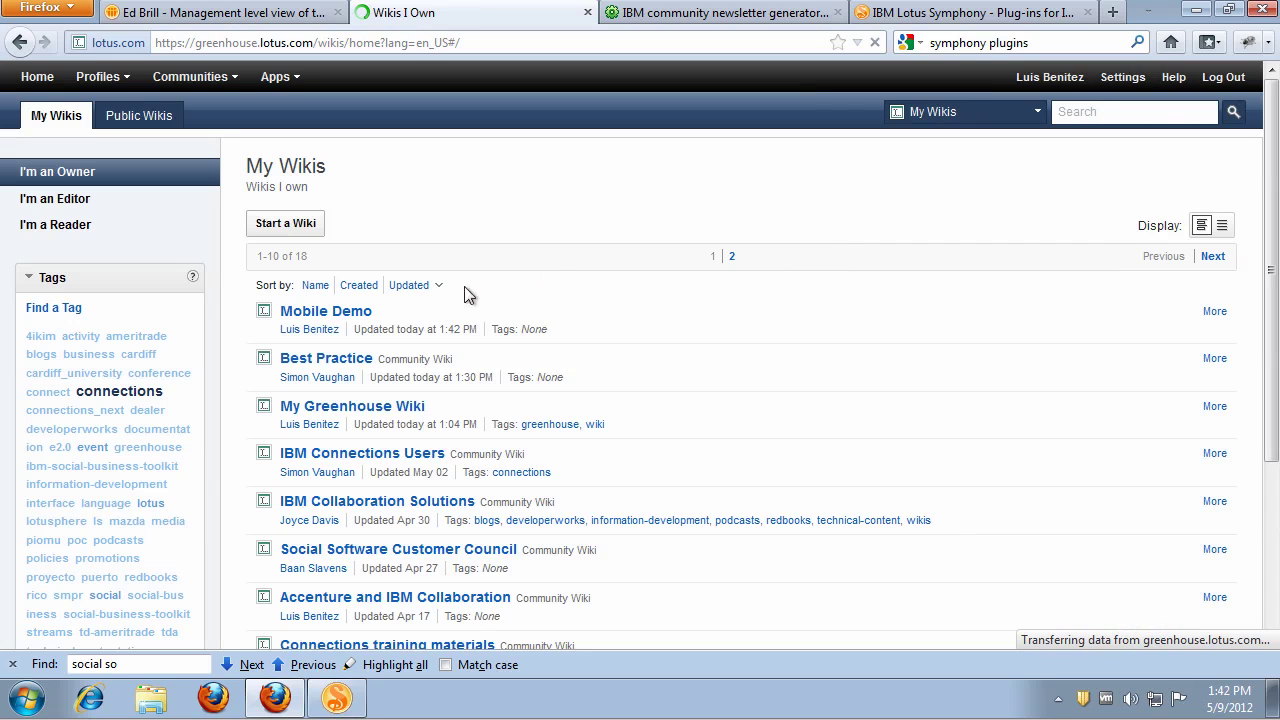
click(358, 319)
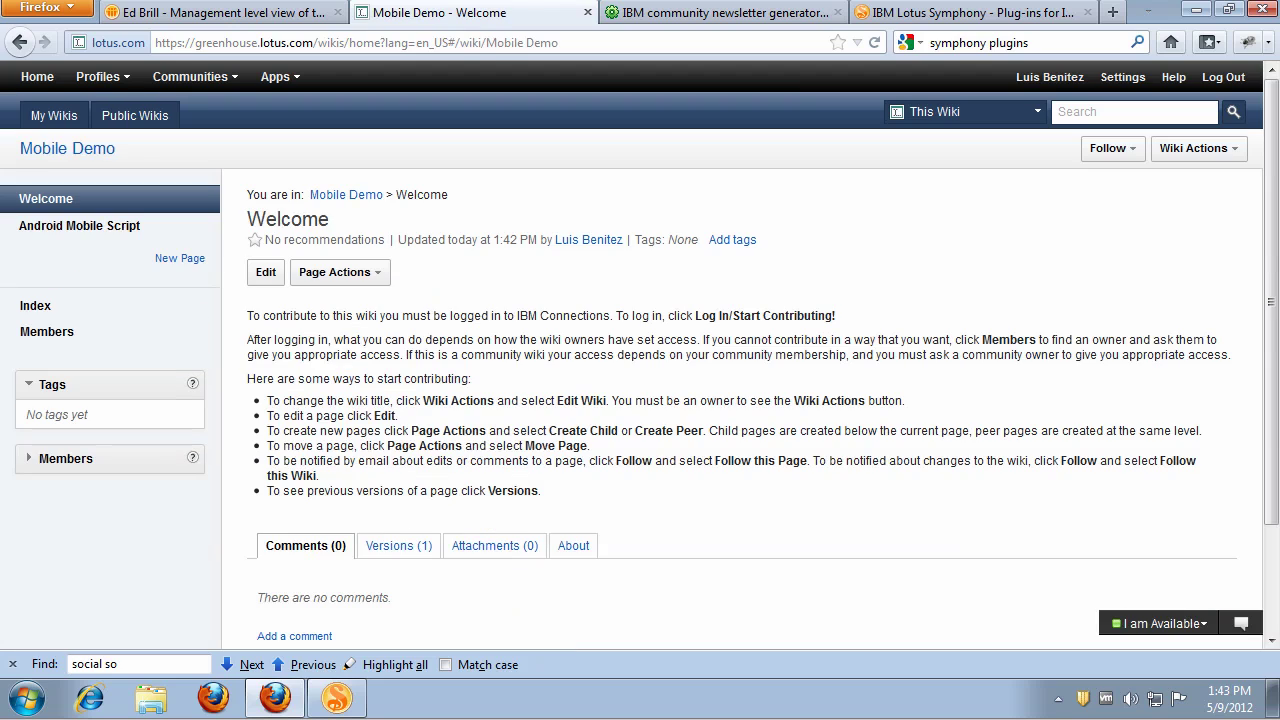
click(89, 230)
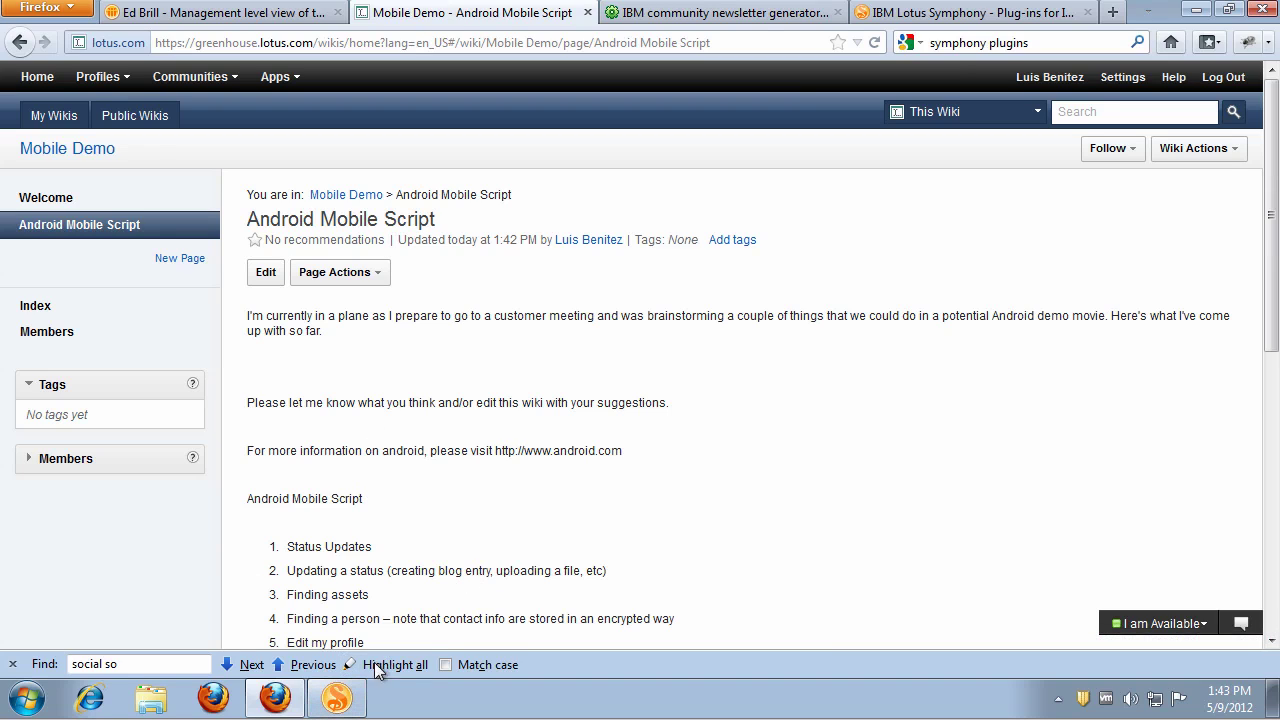
click(349, 700)
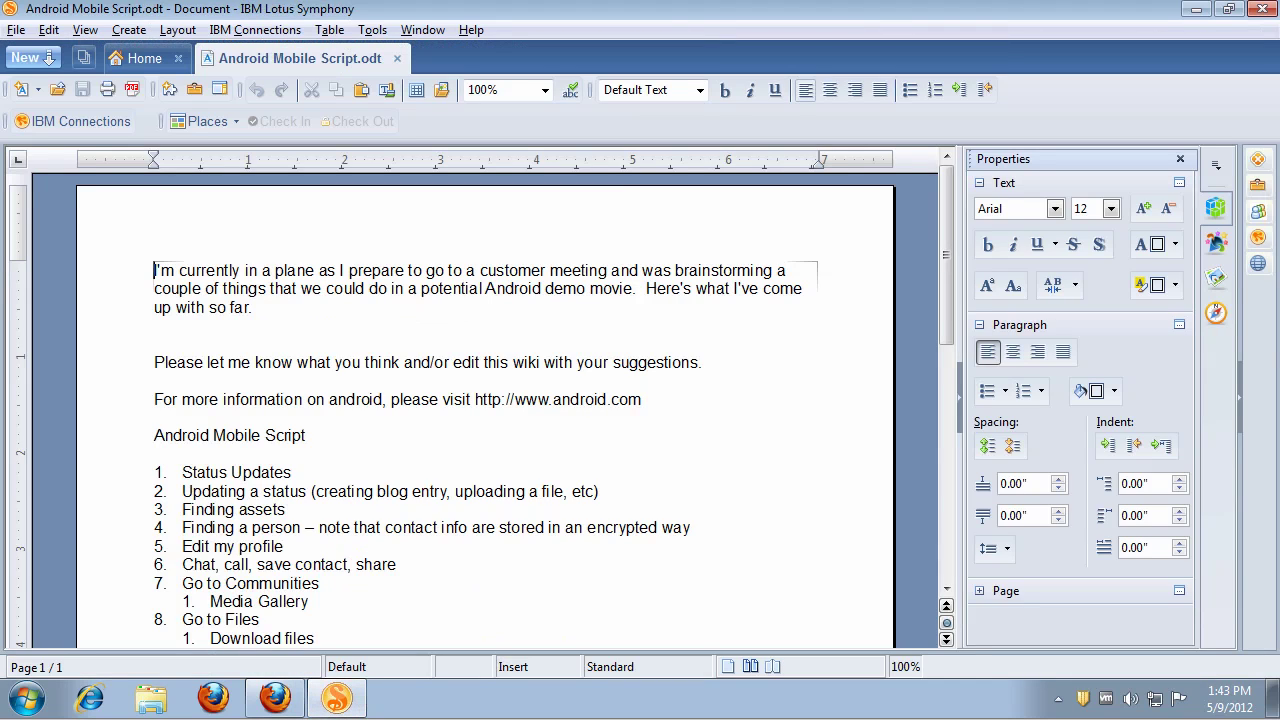
drag(474, 399, 641, 399)
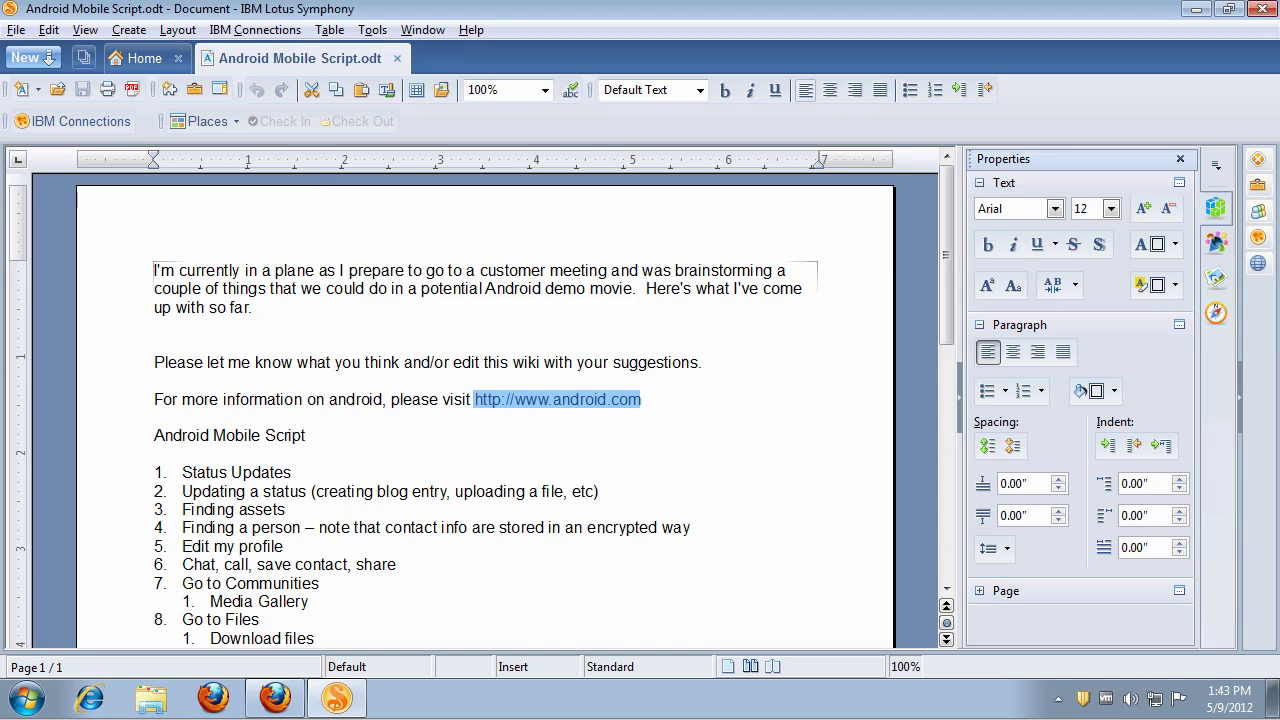
click(98, 121)
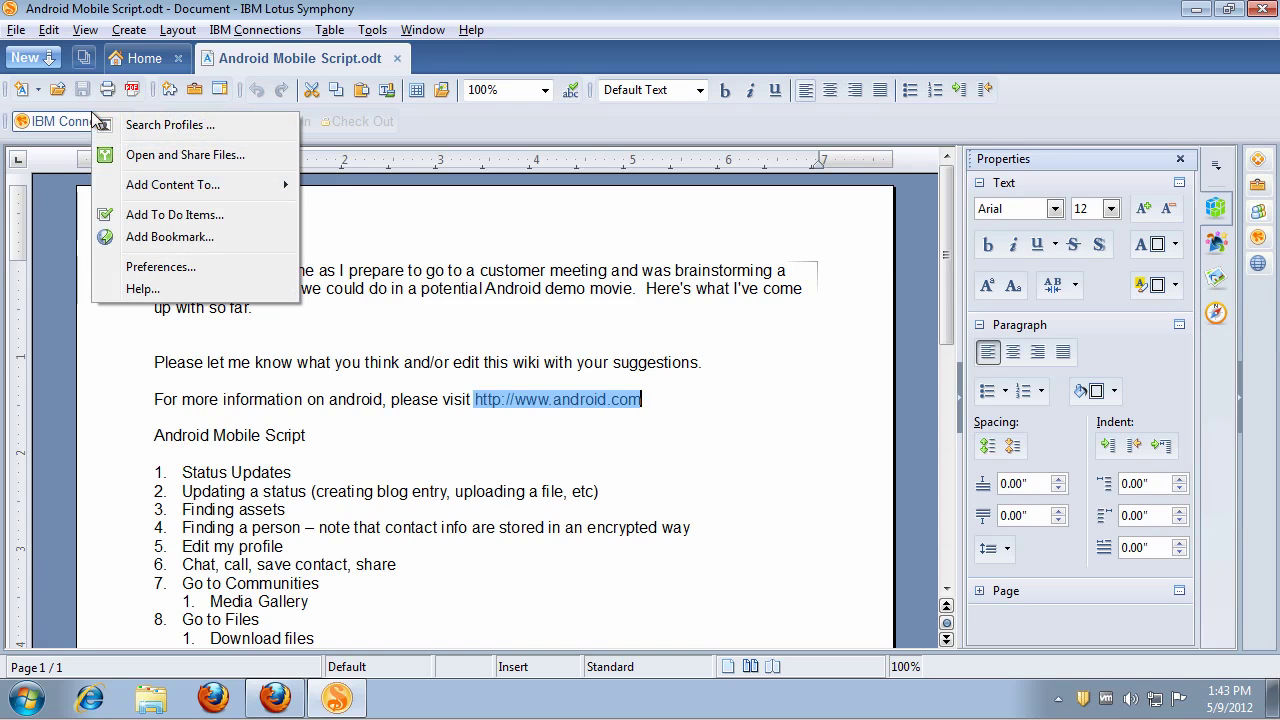
click(225, 236)
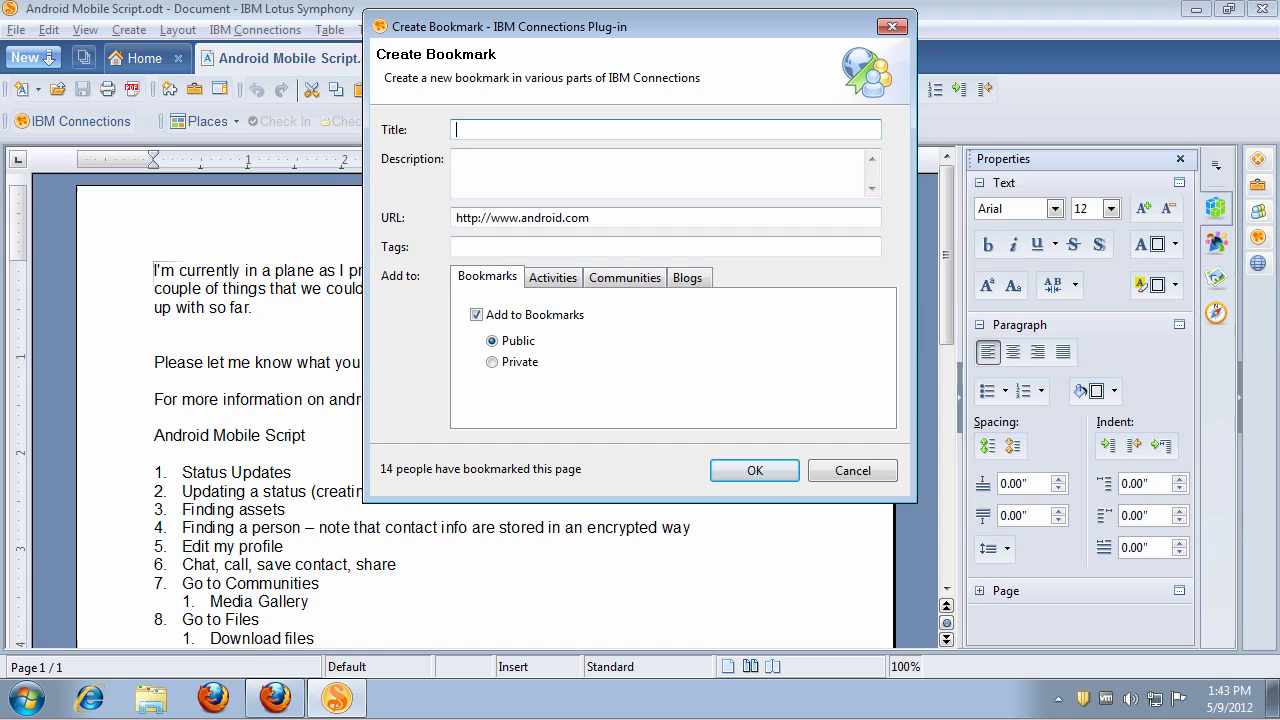
click(522, 217)
click(465, 129)
text(Android Homepage)
click(733, 470)
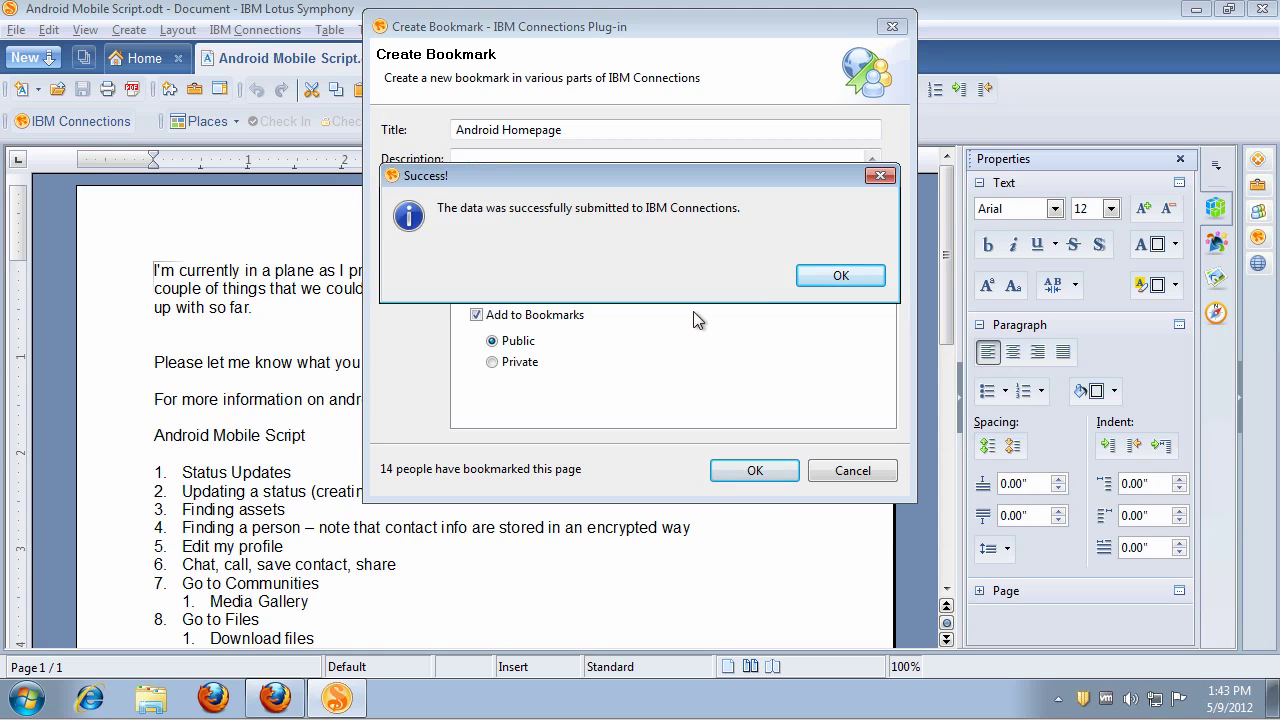
click(836, 278)
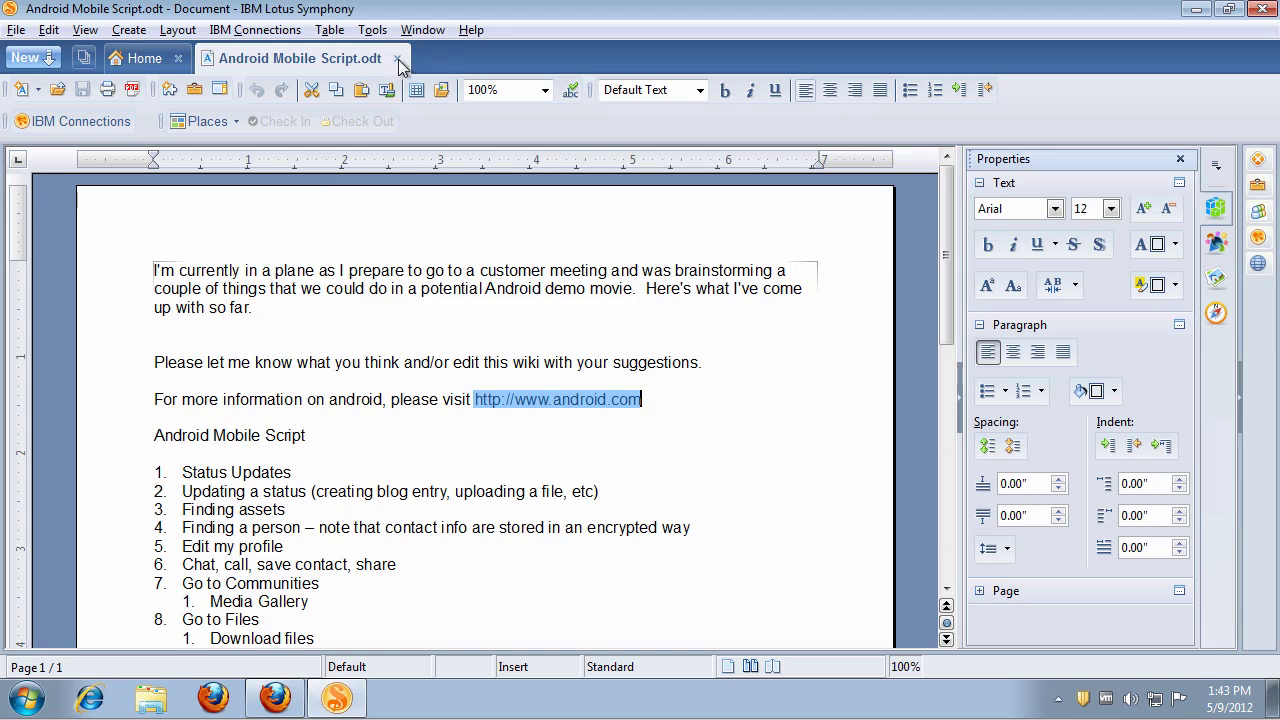
Step: Open Media Gallery Customization.odp from My Files in IBM Connections and browse slides 2 and 1
click(77, 123)
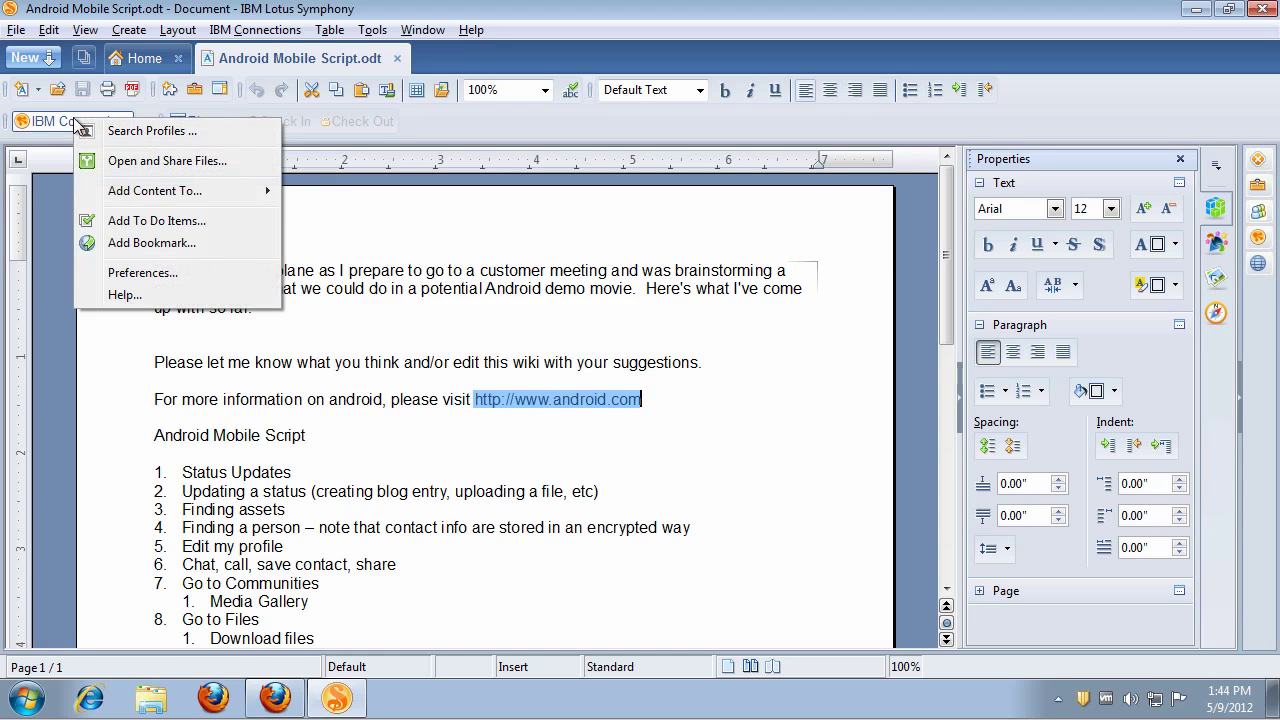
click(208, 161)
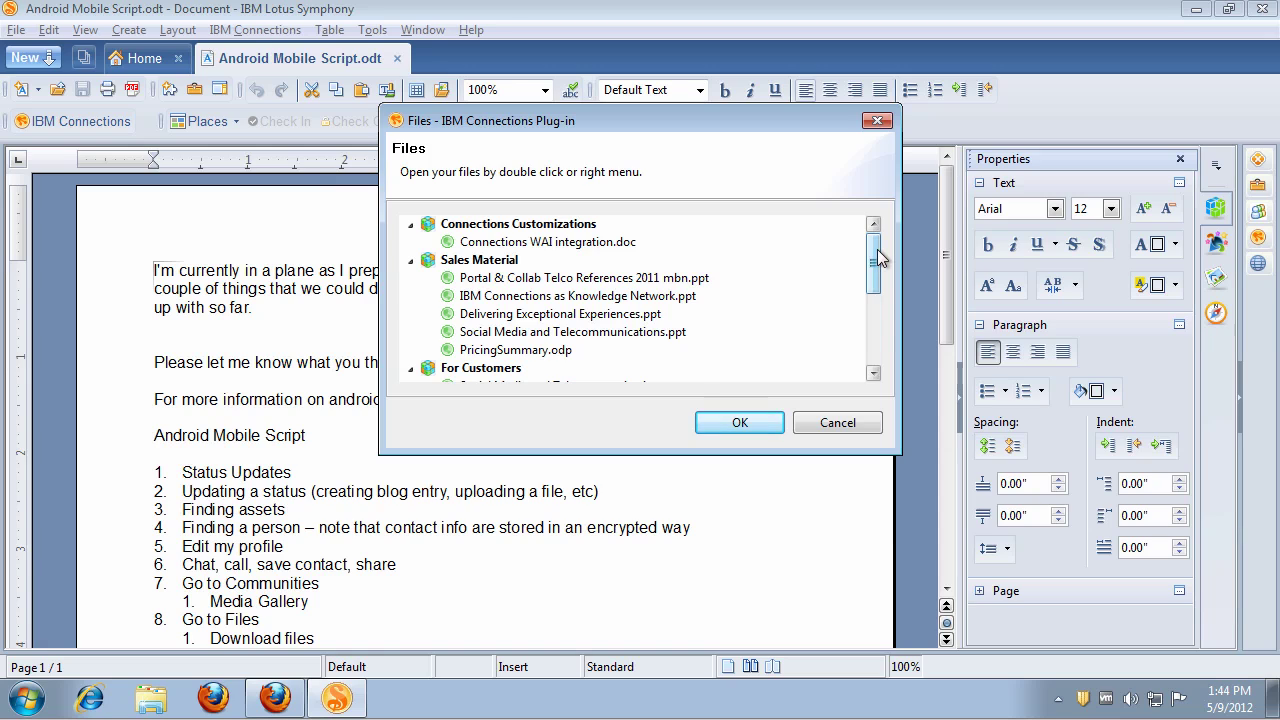
drag(877, 259, 882, 343)
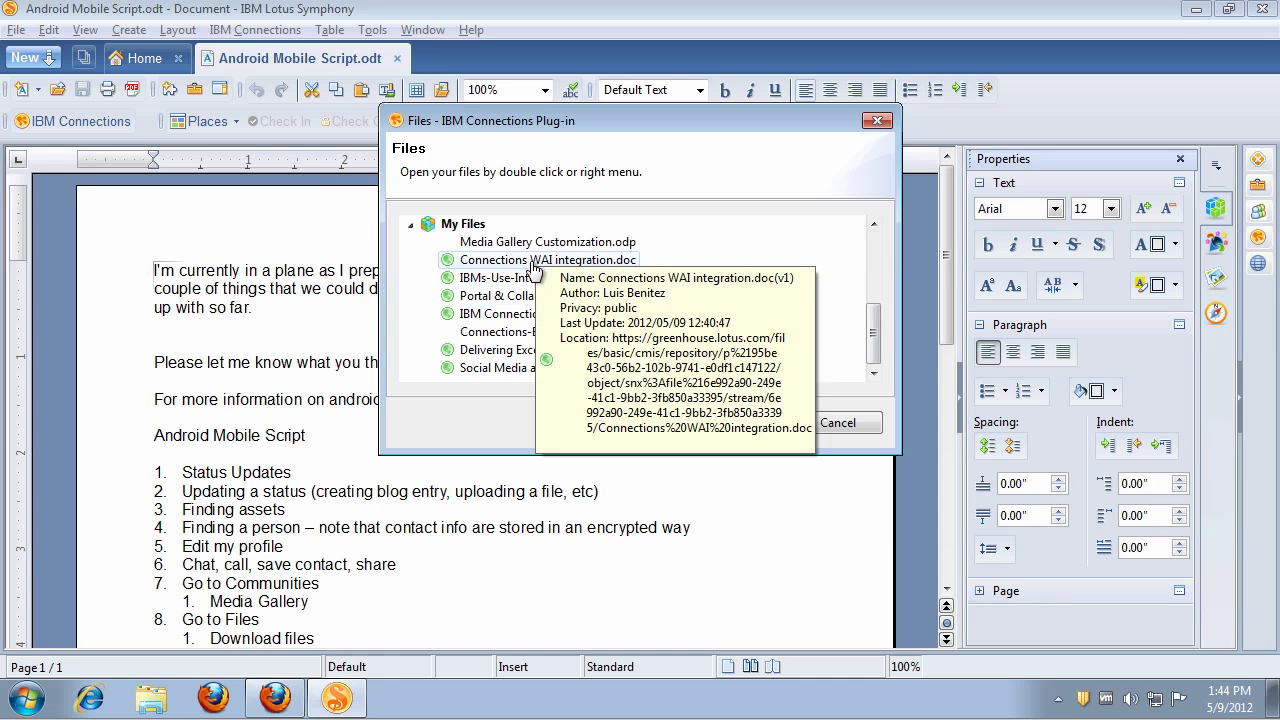
click(490, 245)
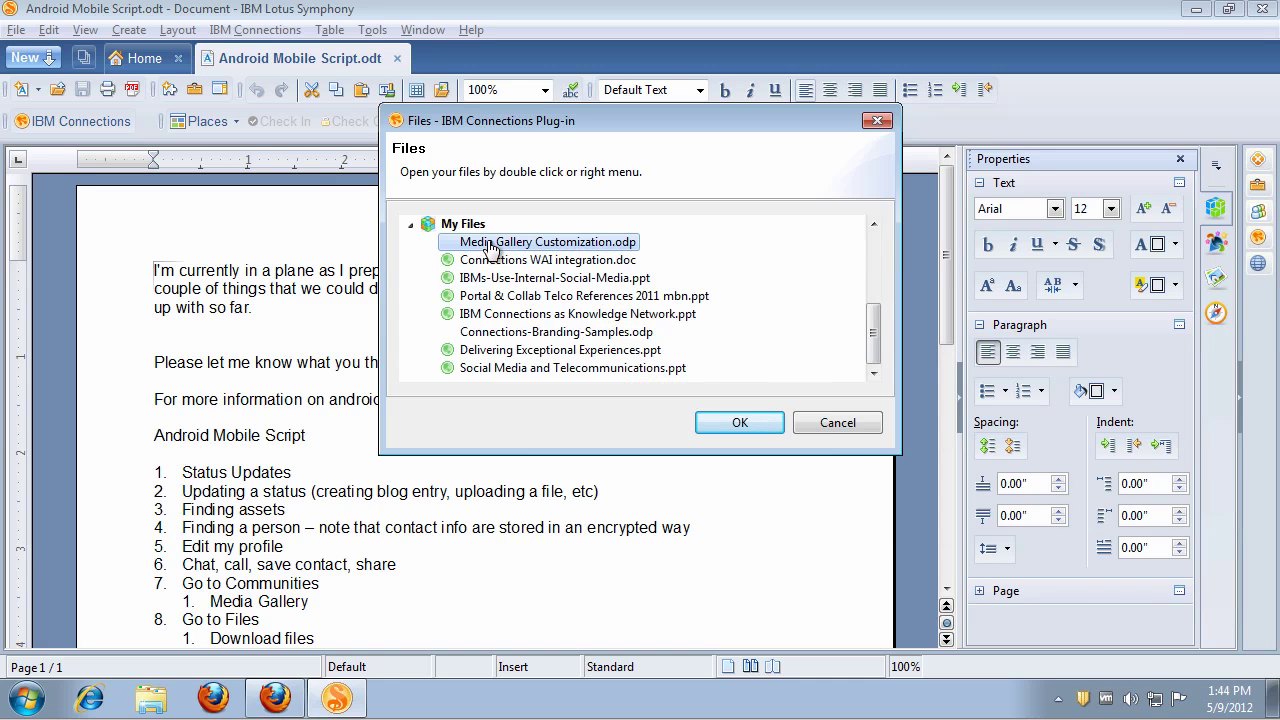
click(748, 426)
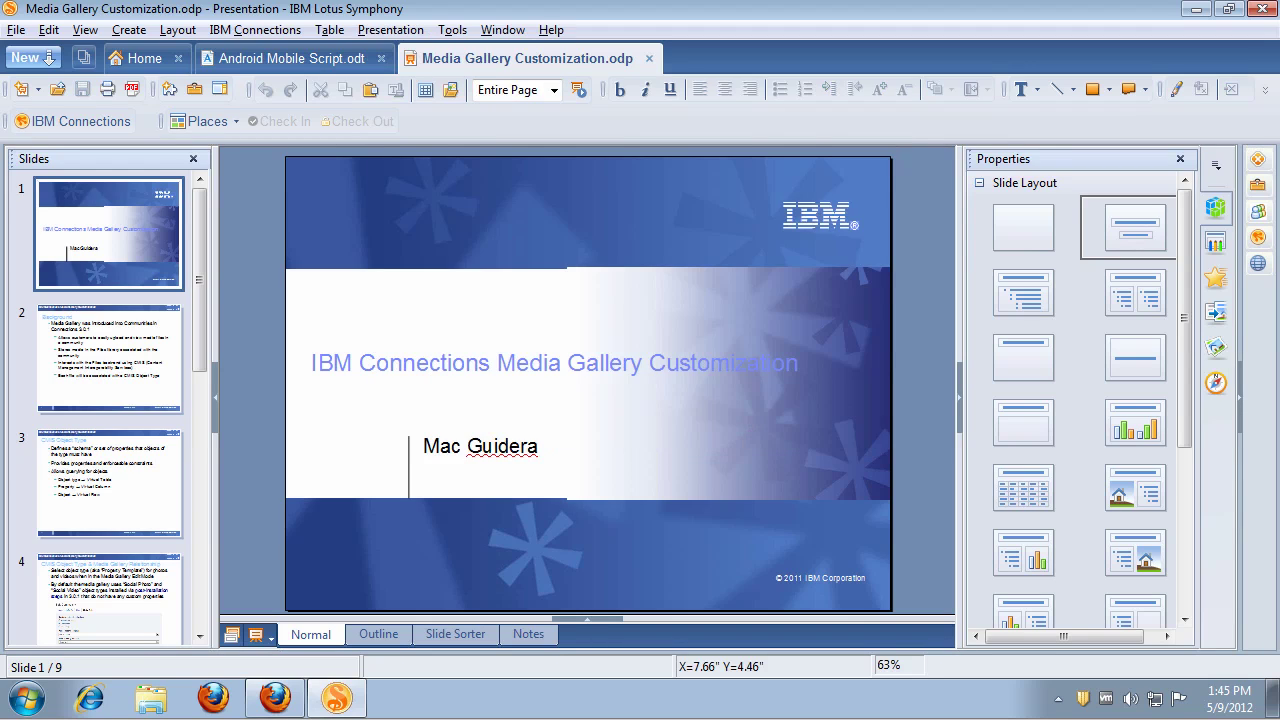
click(82, 355)
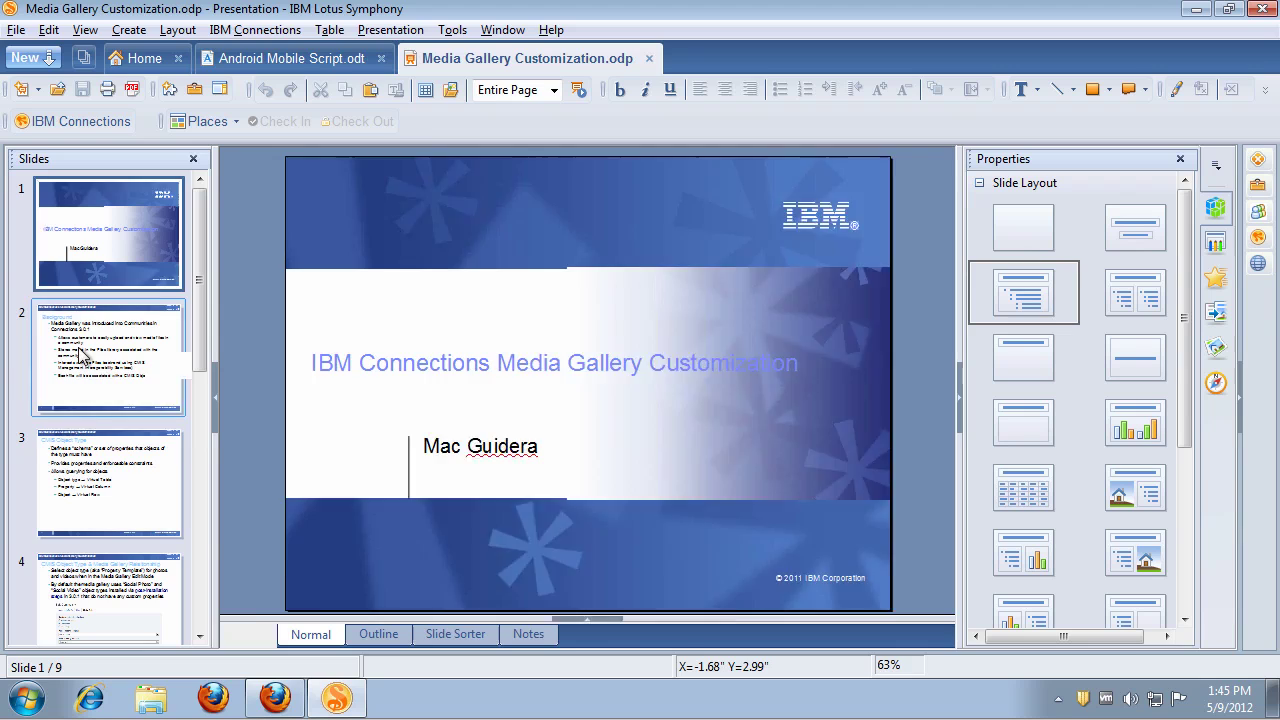
click(110, 242)
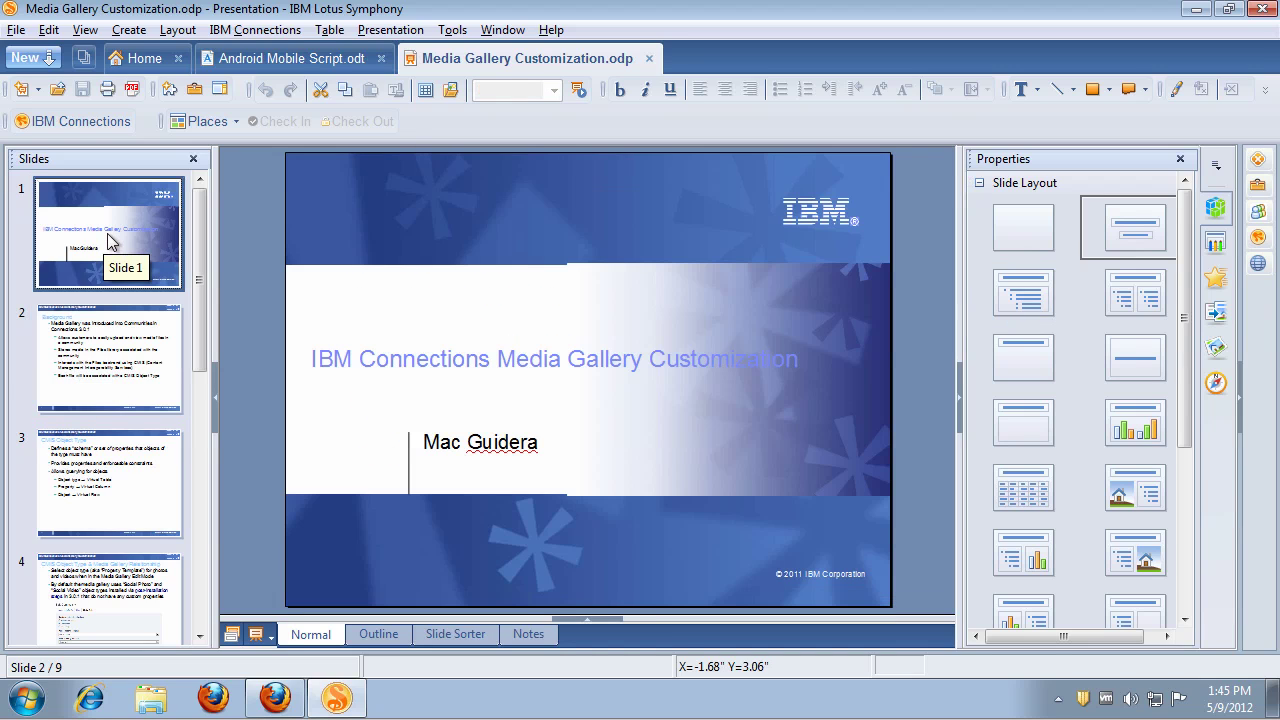
Step: Share Connections WAI integration.doc from the Connections files browser with a colleague as contributor
click(101, 130)
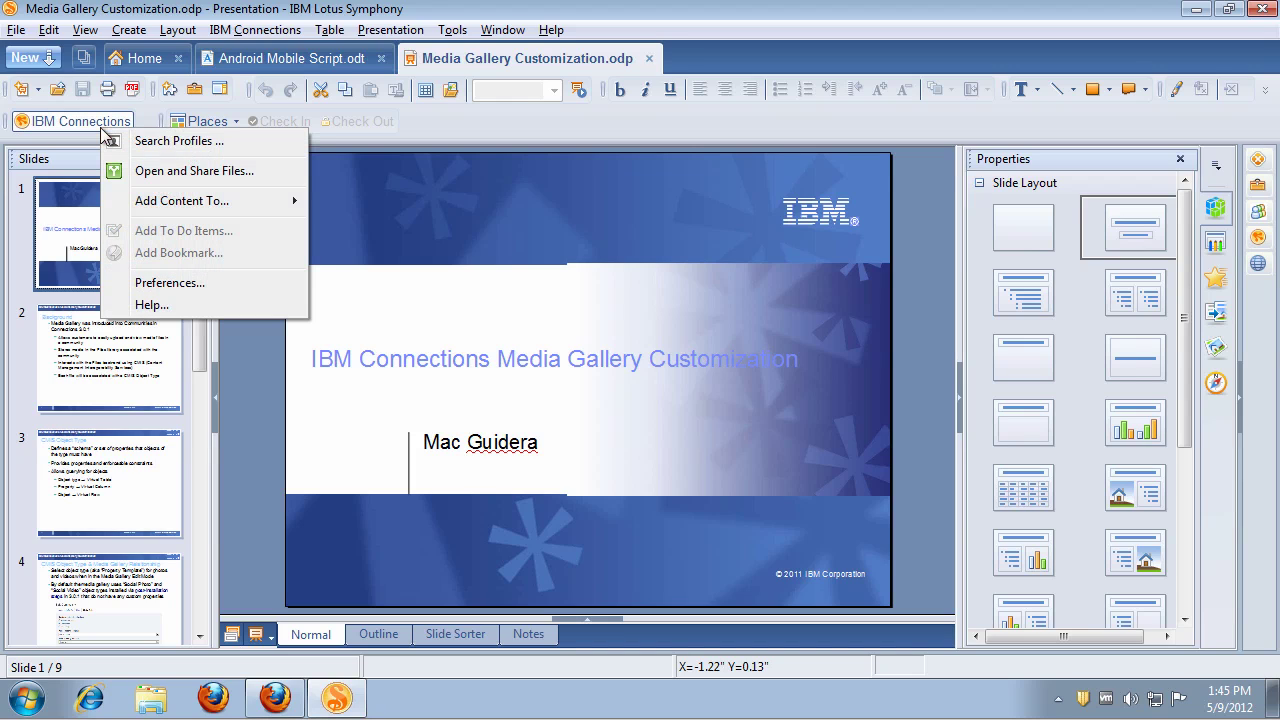
click(194, 172)
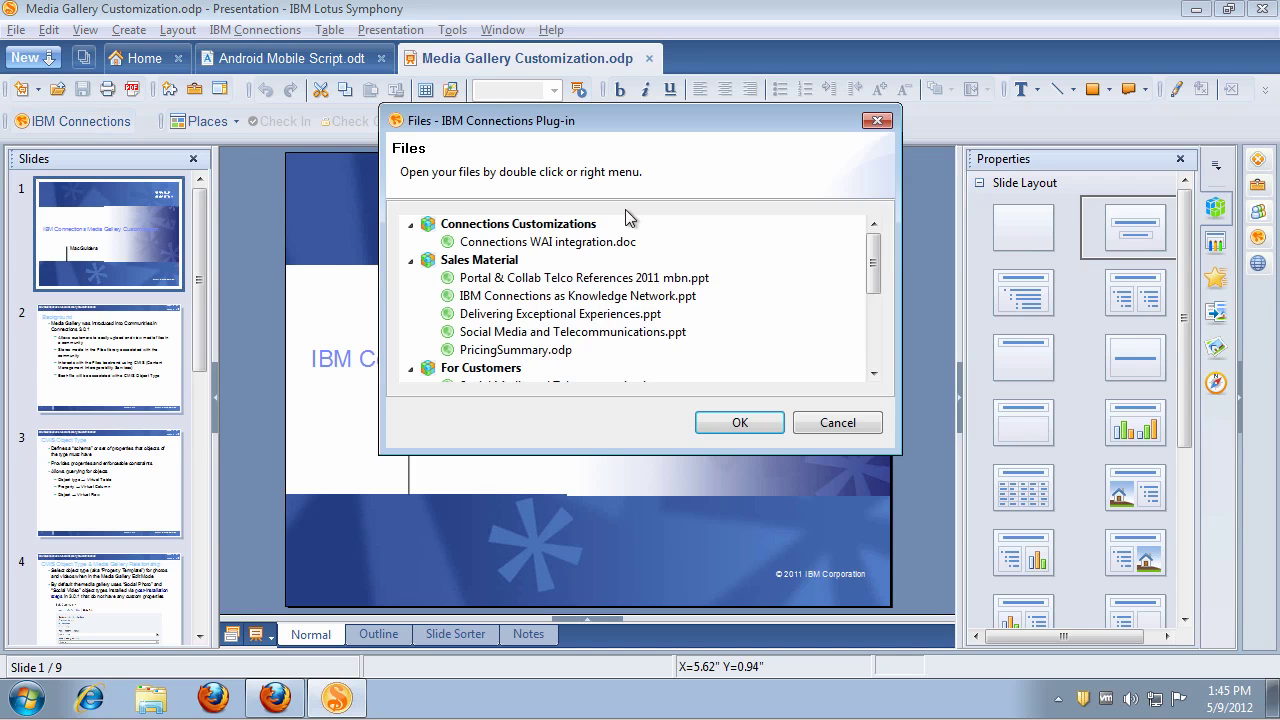
scroll(862, 292, down, 4)
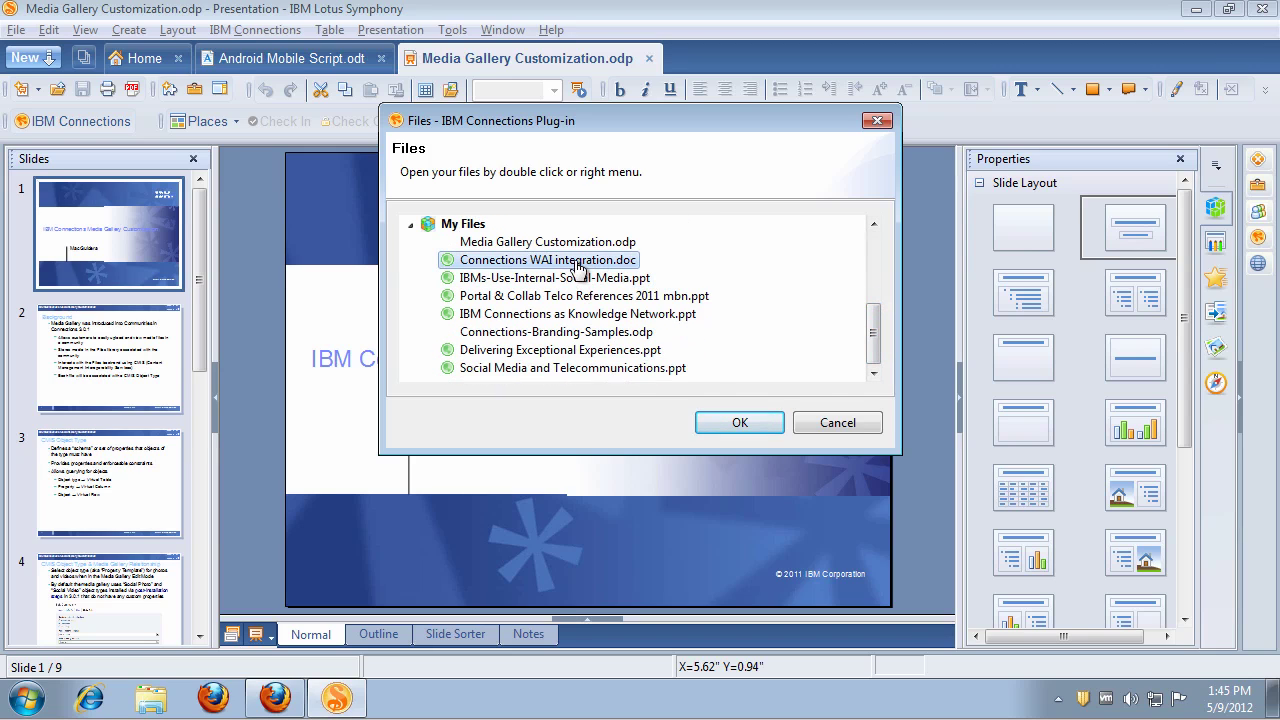
click(578, 266)
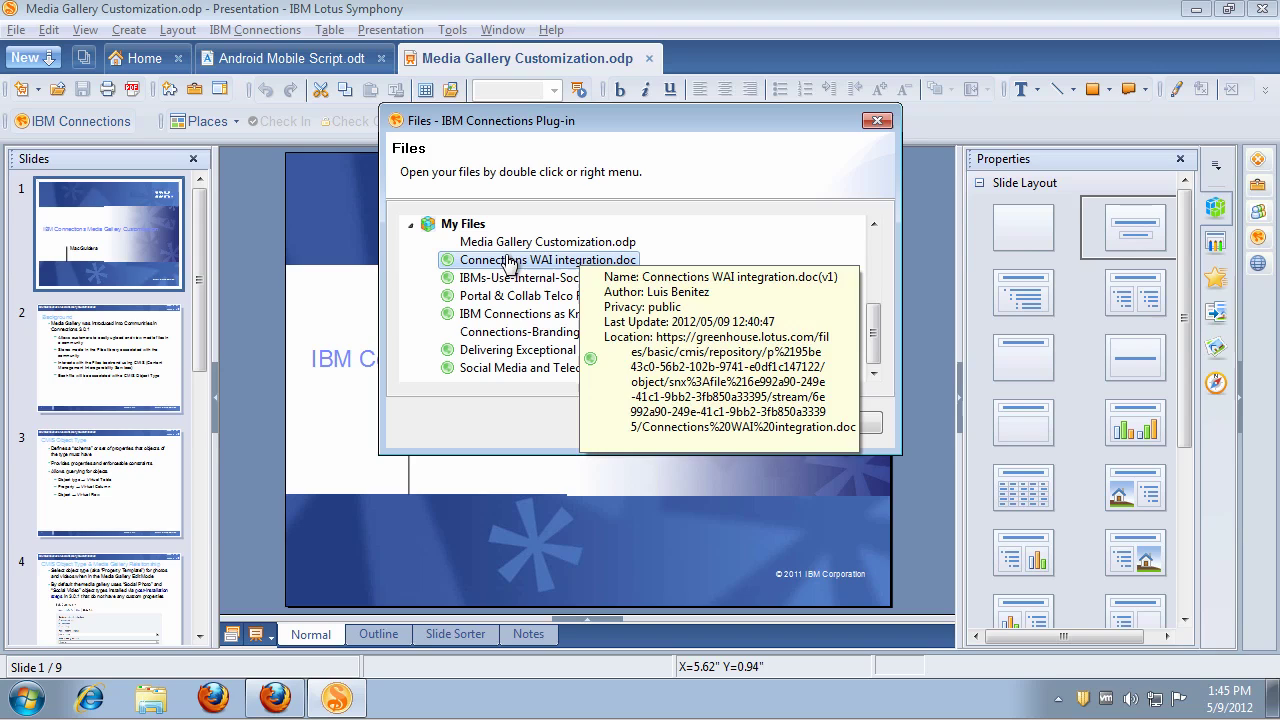
right_click(508, 260)
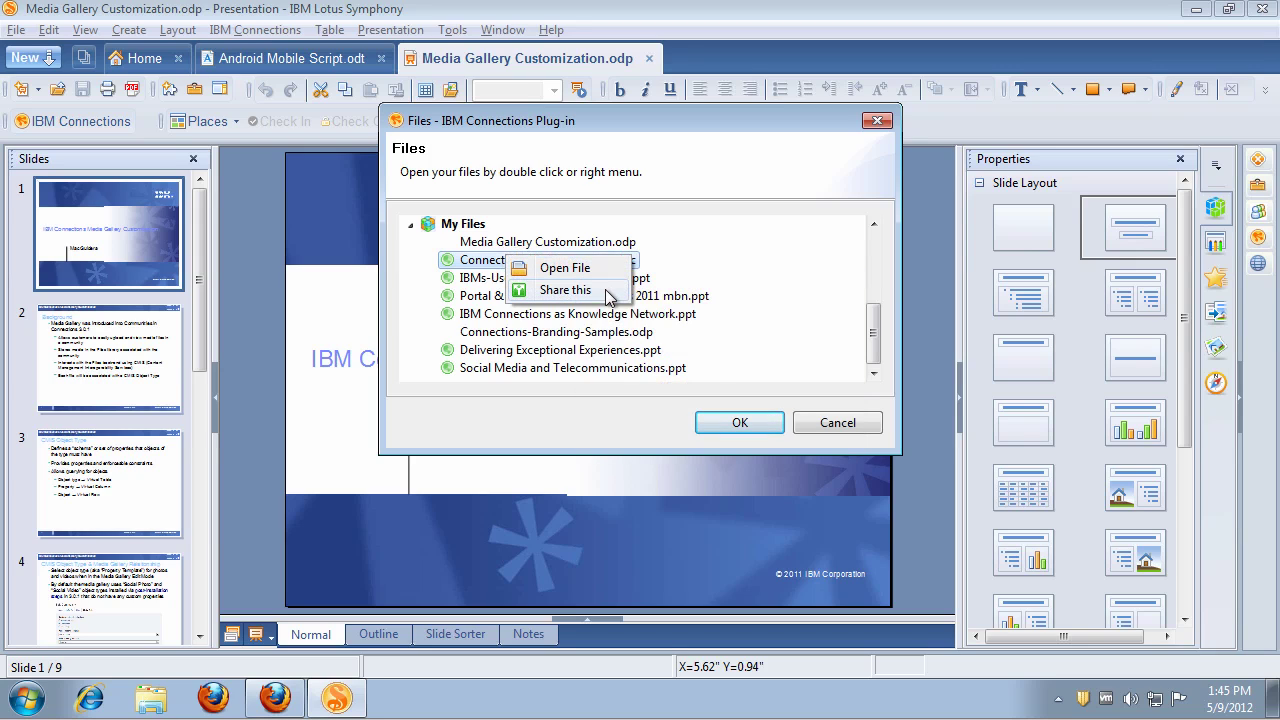
click(566, 290)
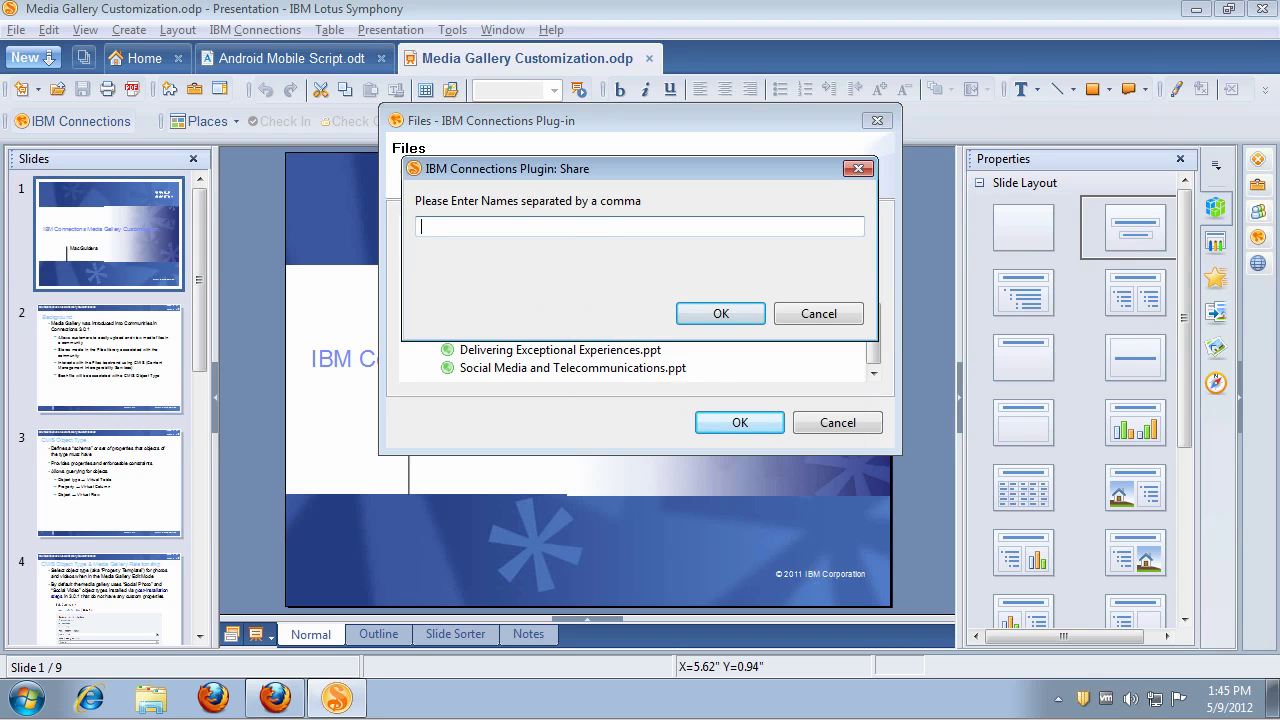
click(722, 313)
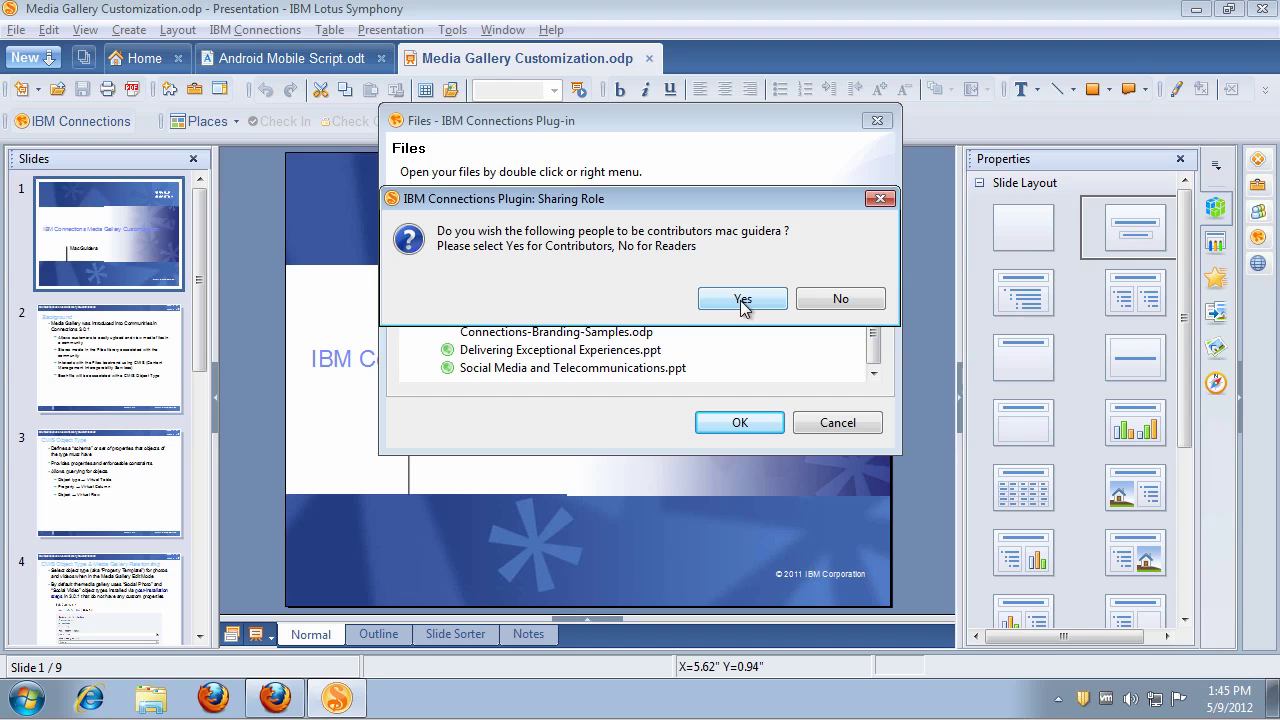
click(742, 300)
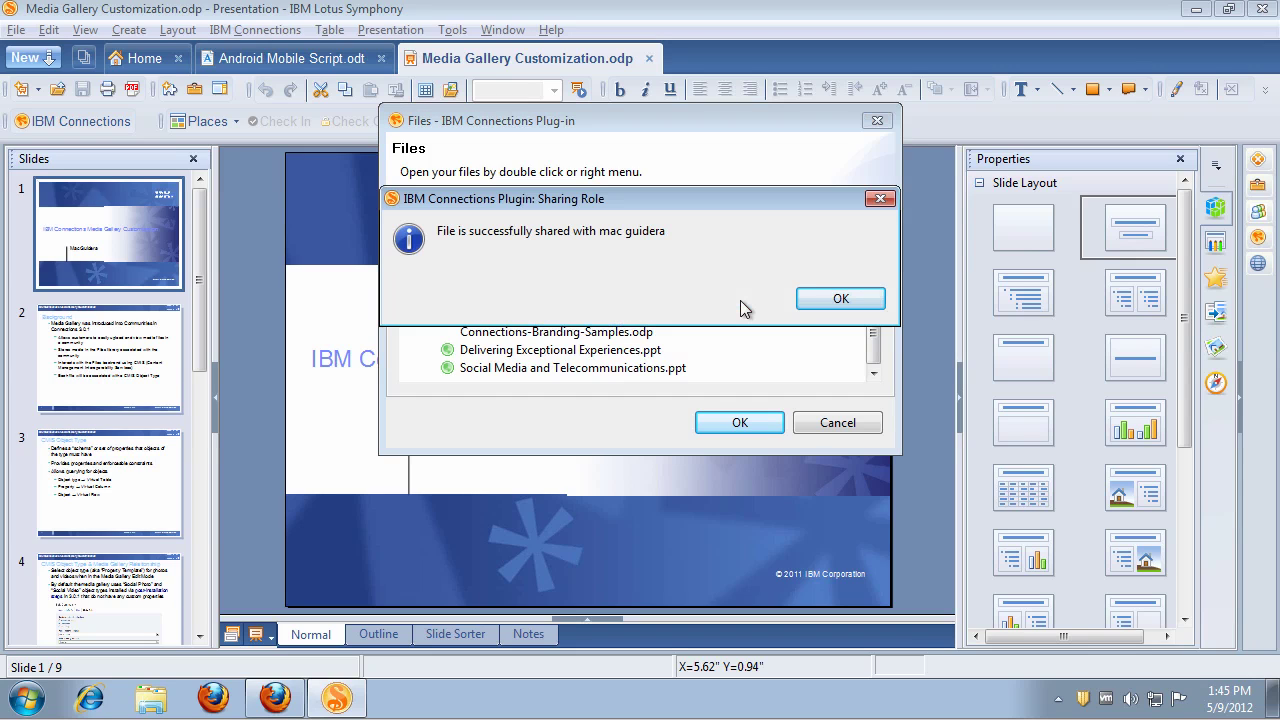
click(840, 301)
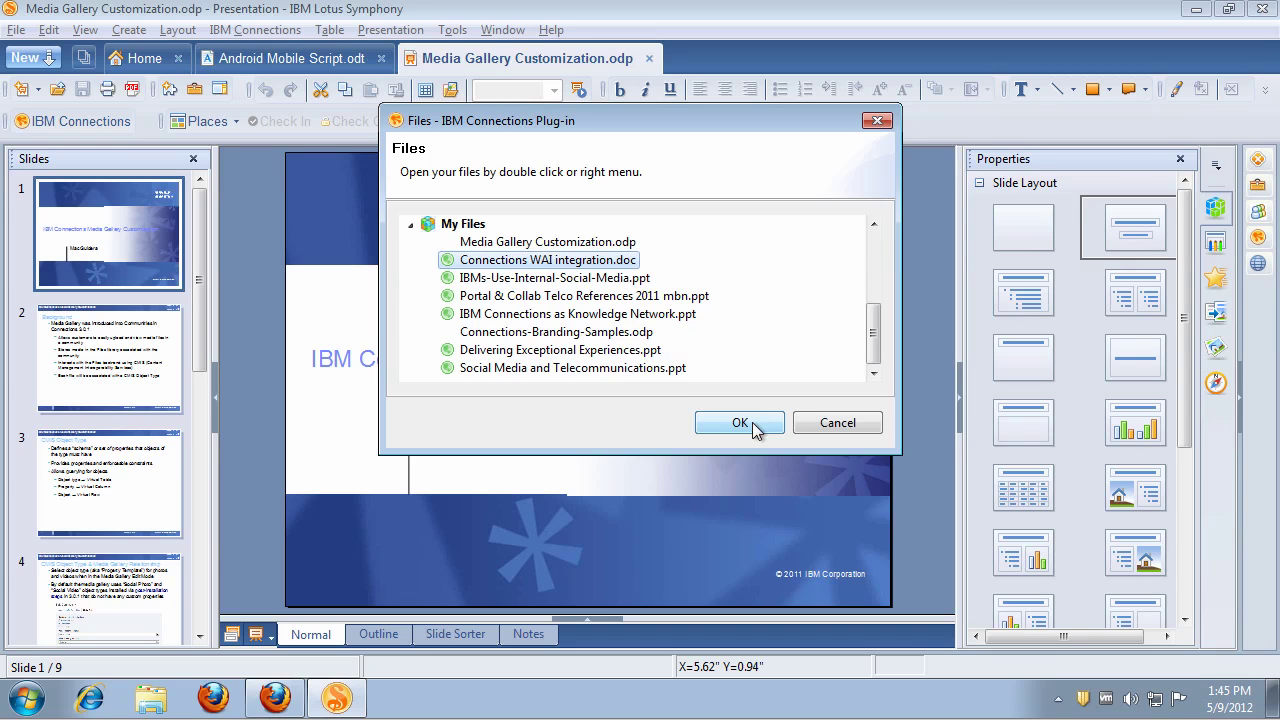
Step: Close the files browser and switch back to the Android Mobile Script document
click(835, 421)
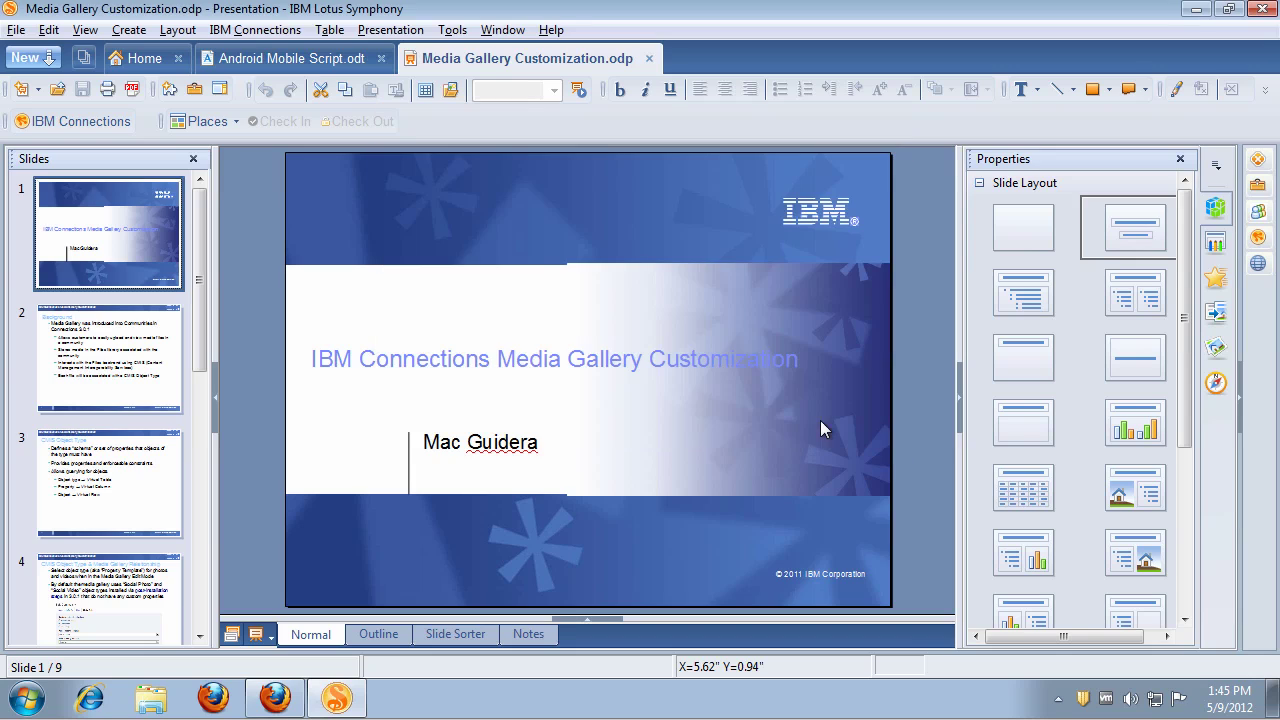
click(80, 121)
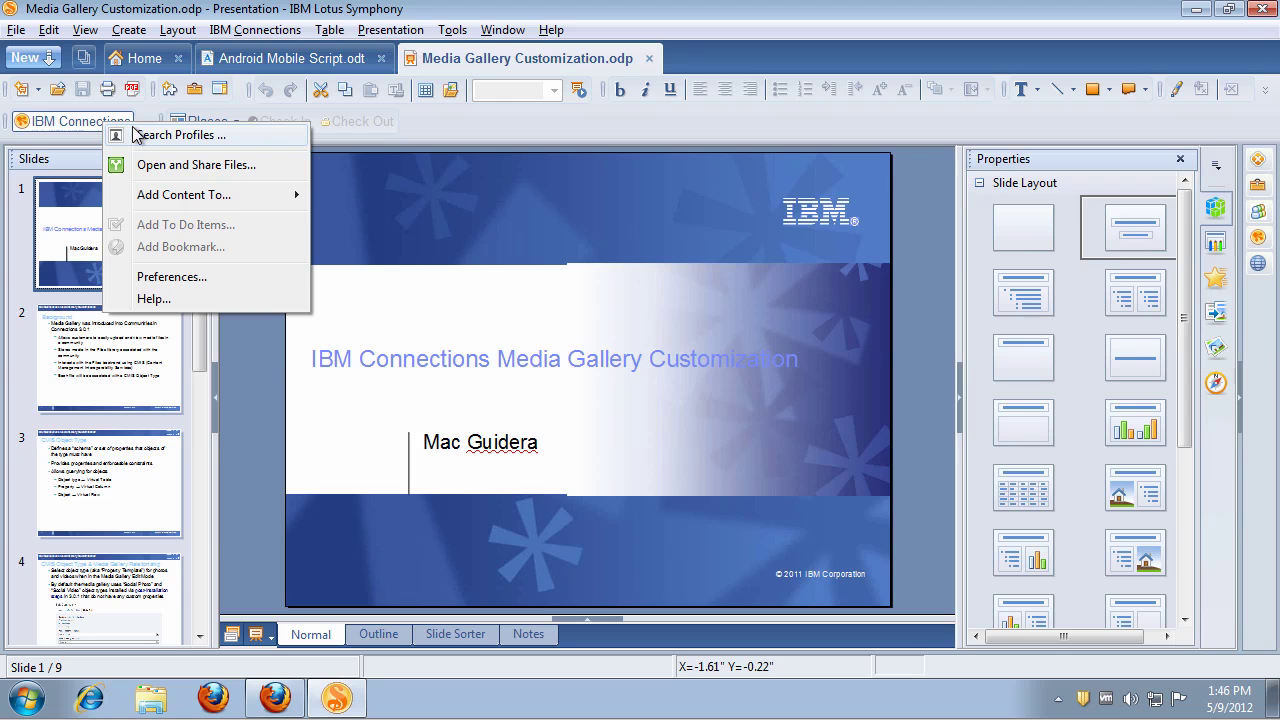
click(303, 58)
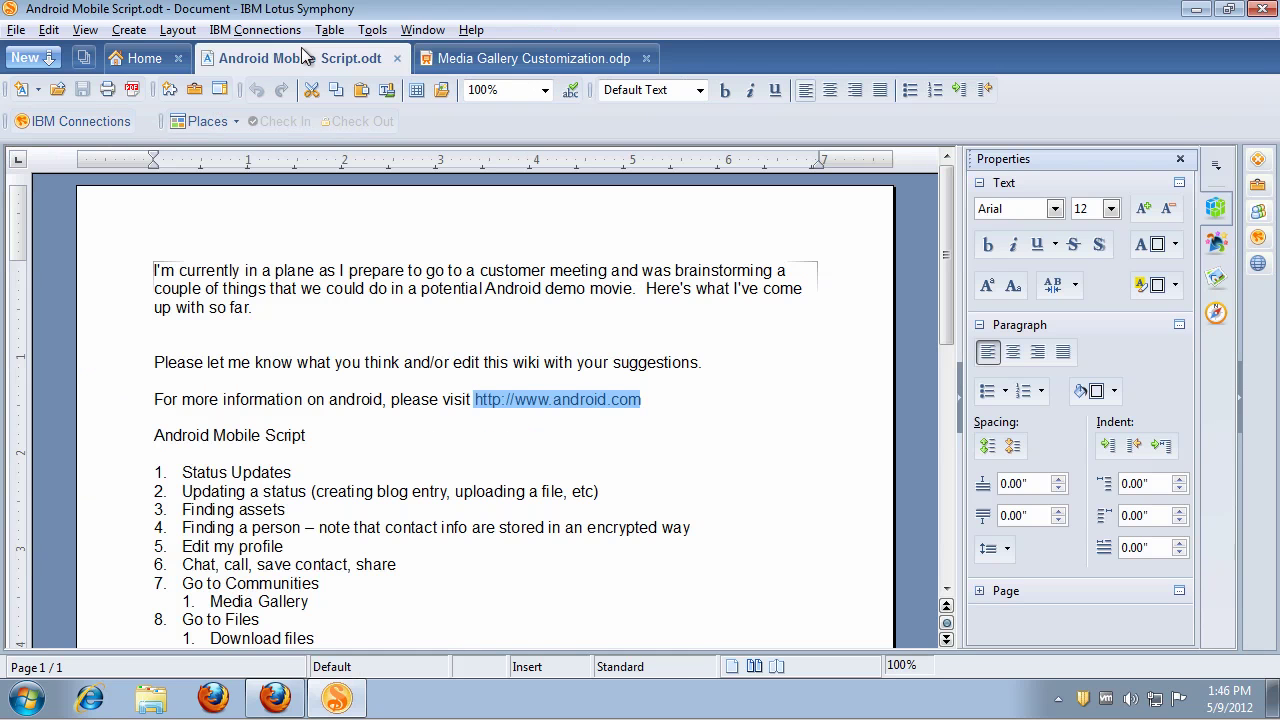
Step: Add two blank lines below the 'suggestions.' sentence, leaving the cursor on the upper one
click(702, 362)
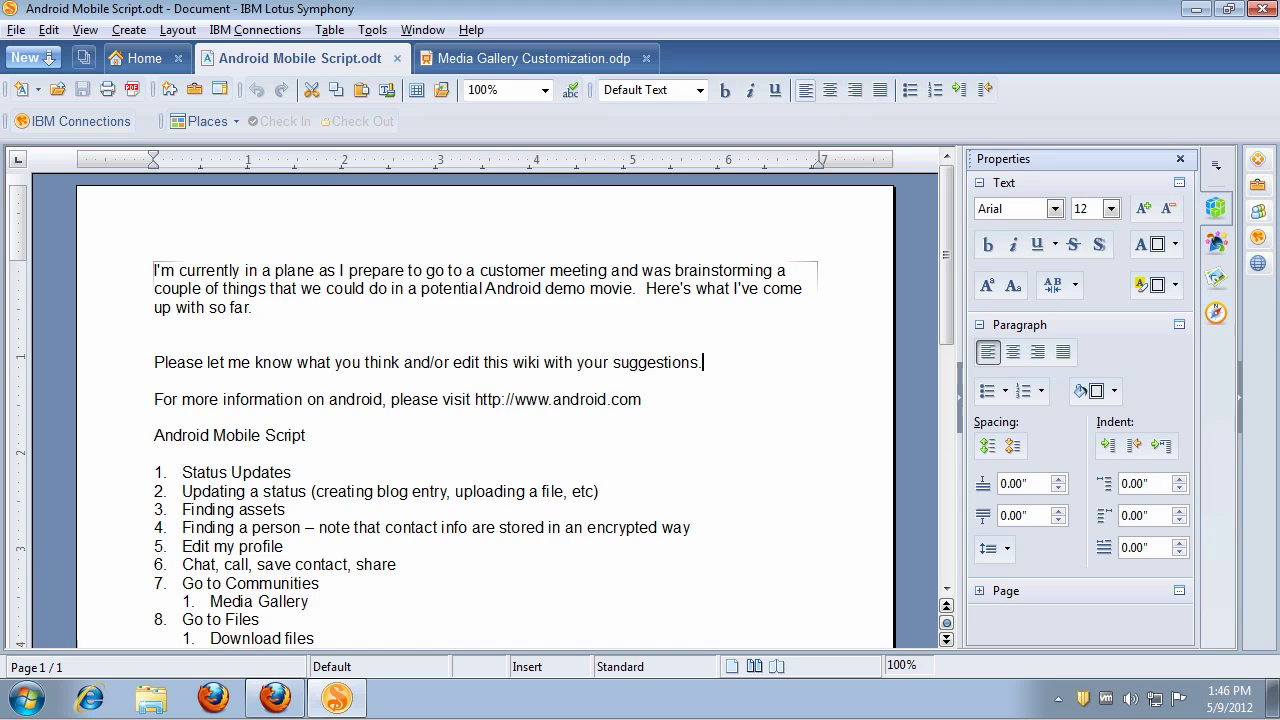
key(Return)
key(Return)
key(Return)
key(Return)
key(Return)
key(Return)
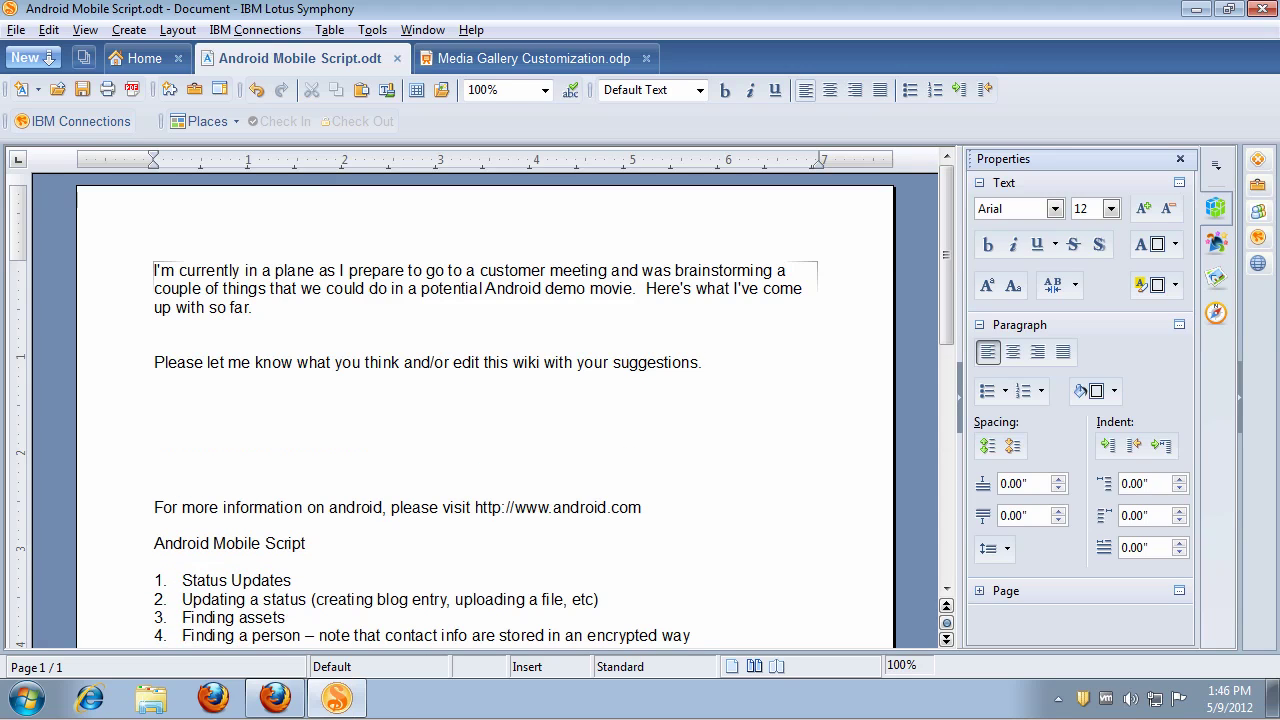
key(Up)
key(Up)
key(Return)
key(Return)
key(Return)
key(Up)
key(Up)
key(Up)
key(Up)
key(Up)
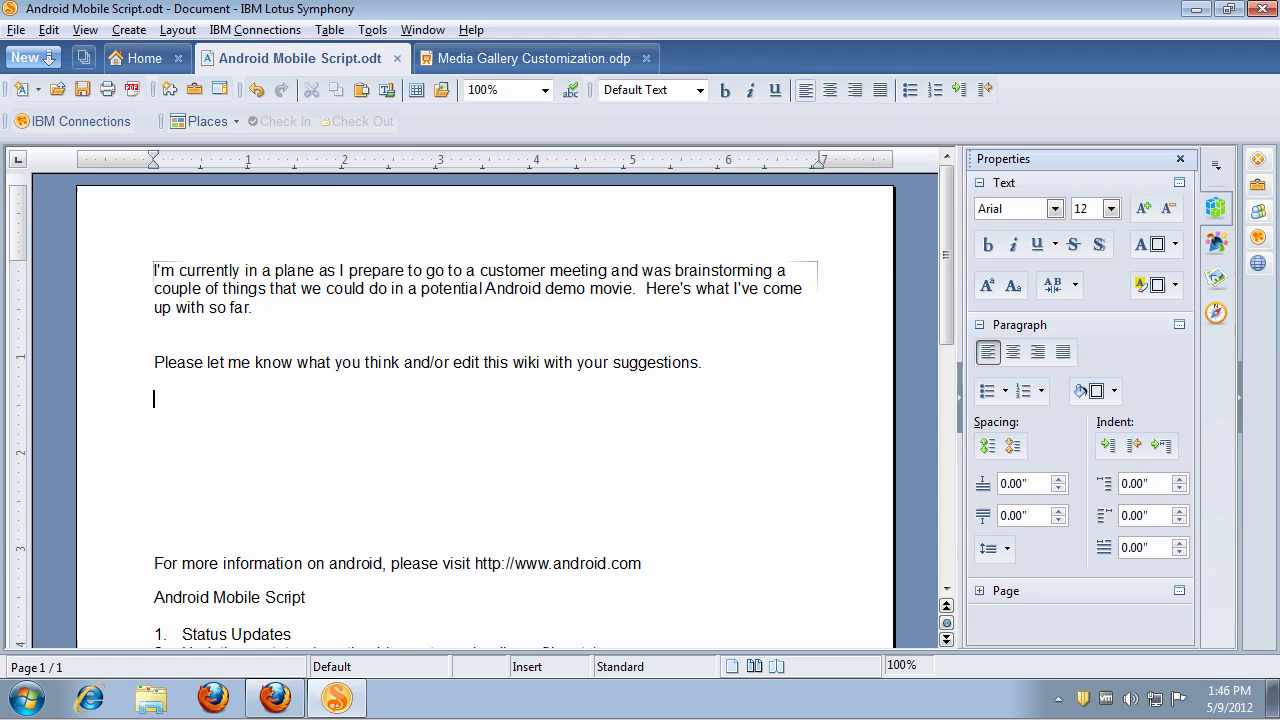
click(103, 122)
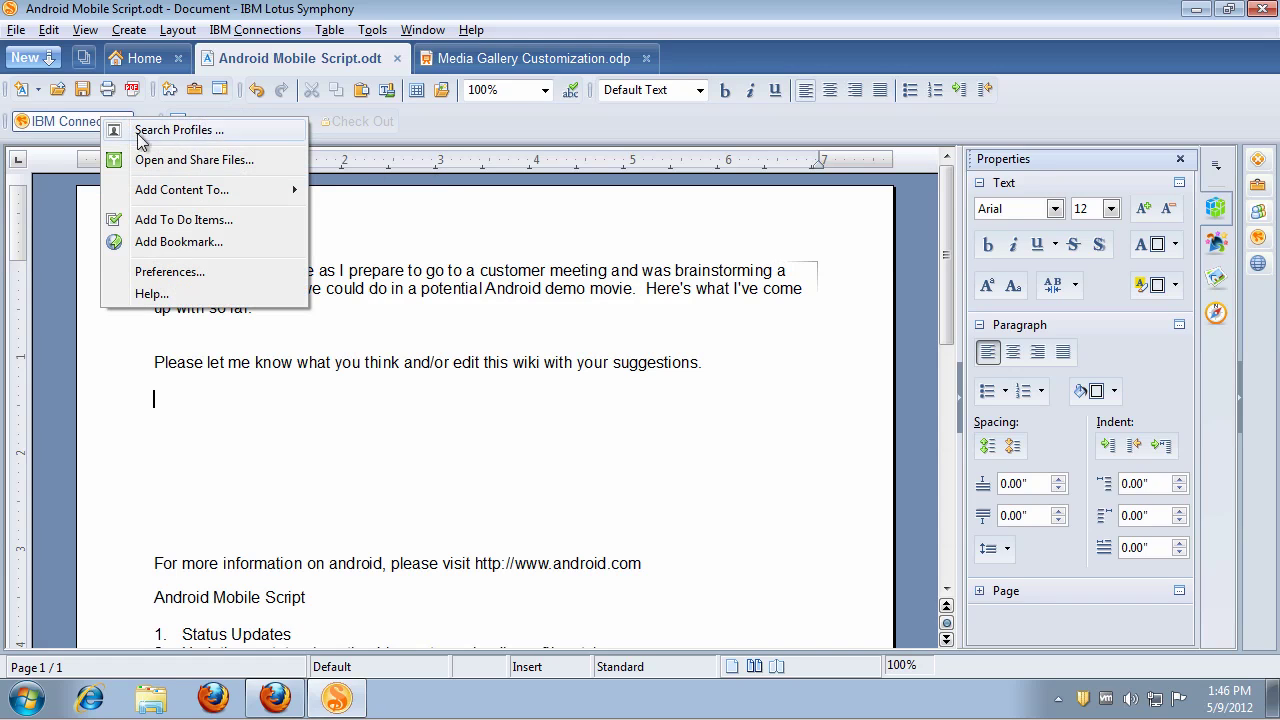
Step: Search Connections profiles for a colleague and insert their profile picture below the suggestions paragraph
click(248, 135)
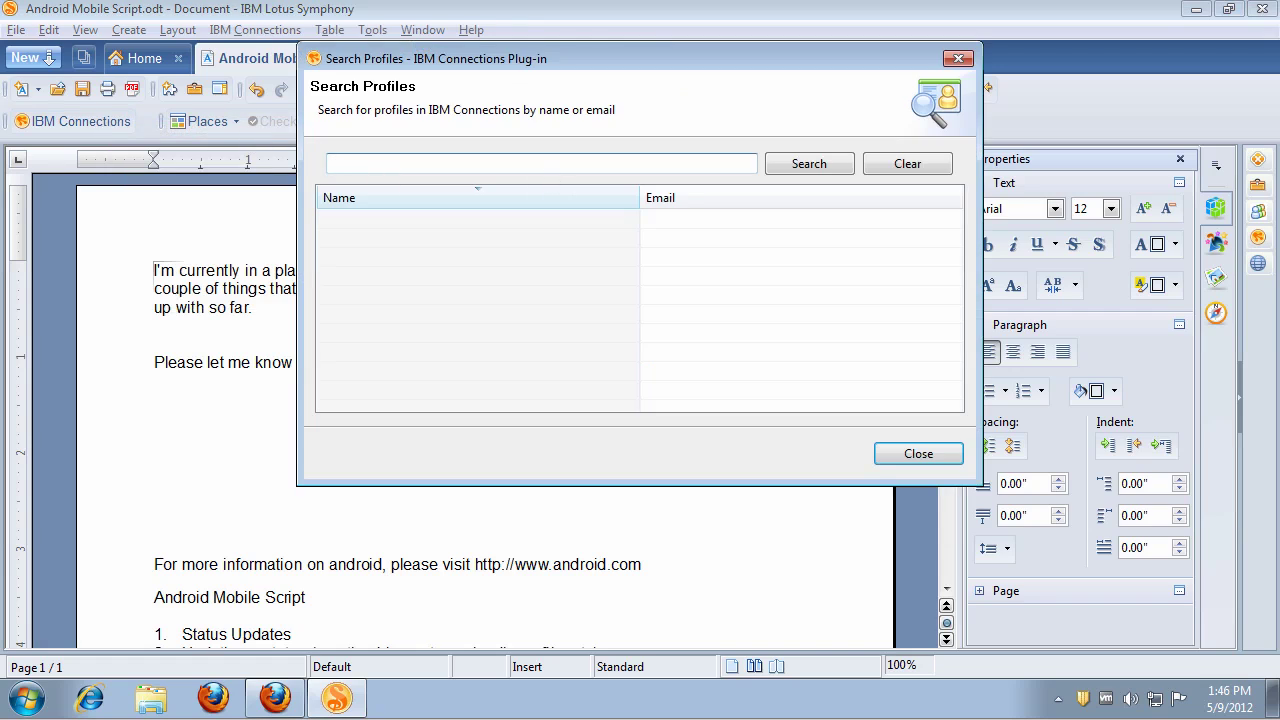
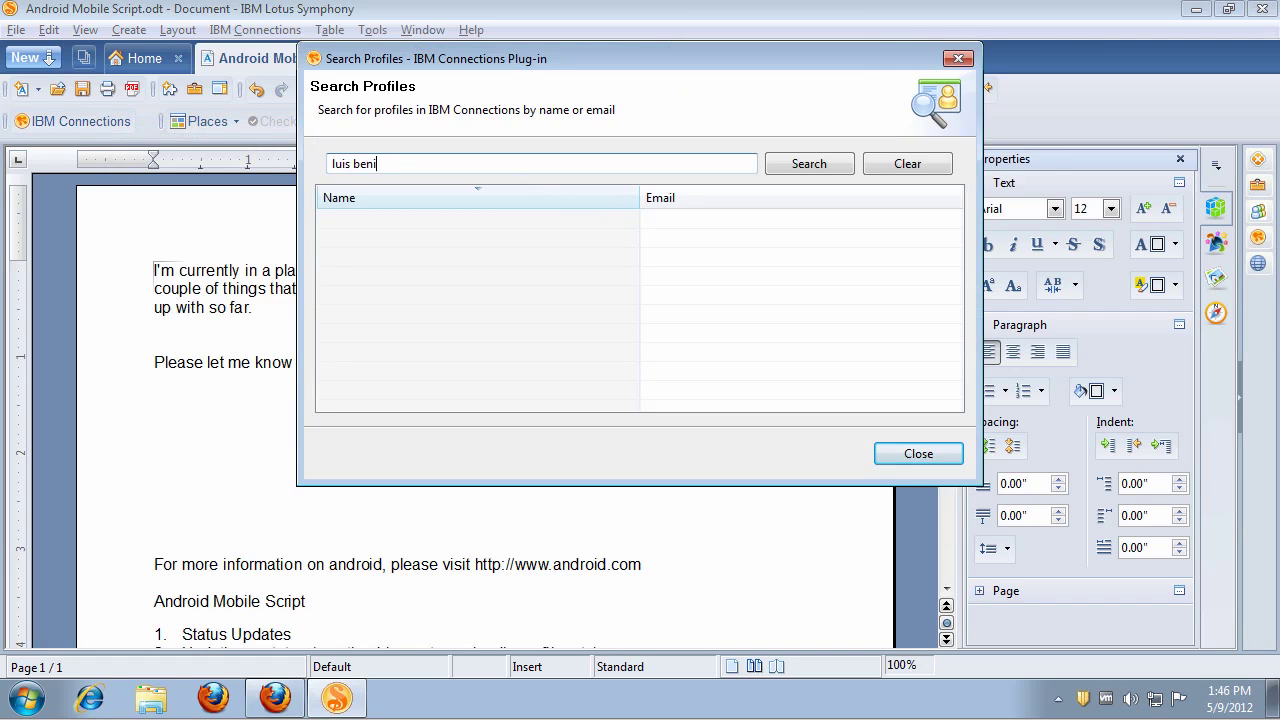
click(824, 168)
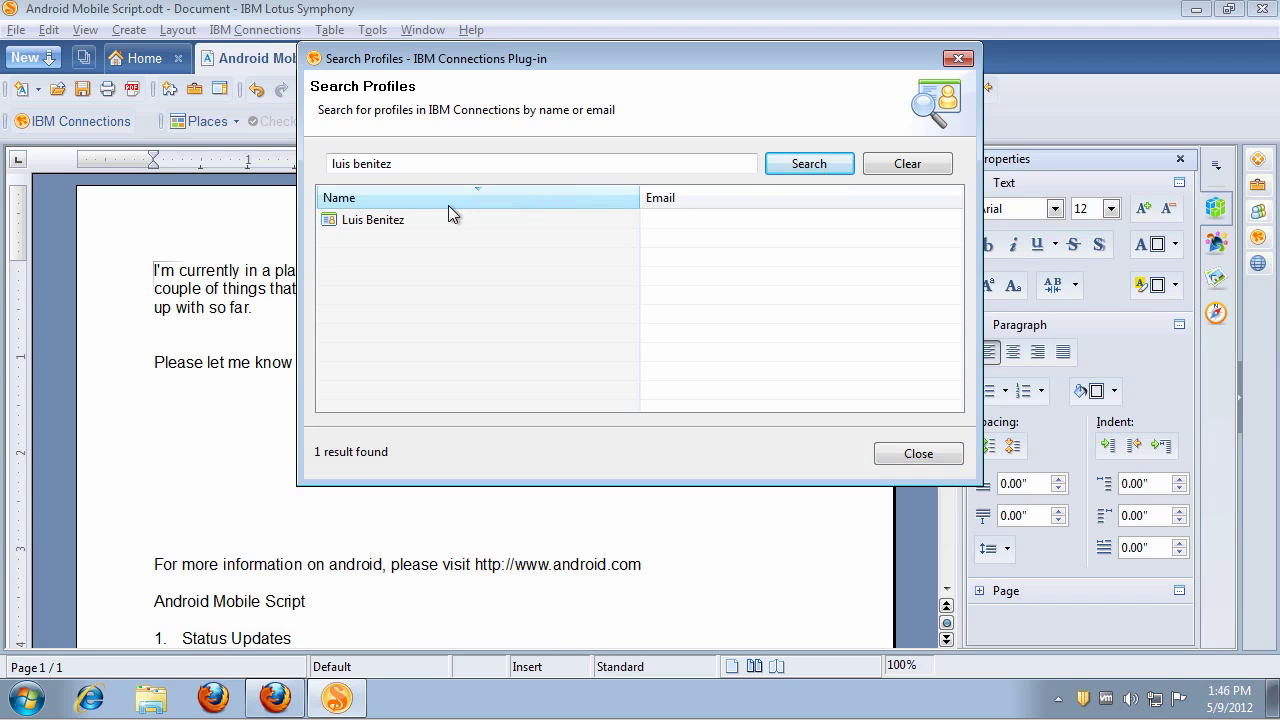
click(389, 220)
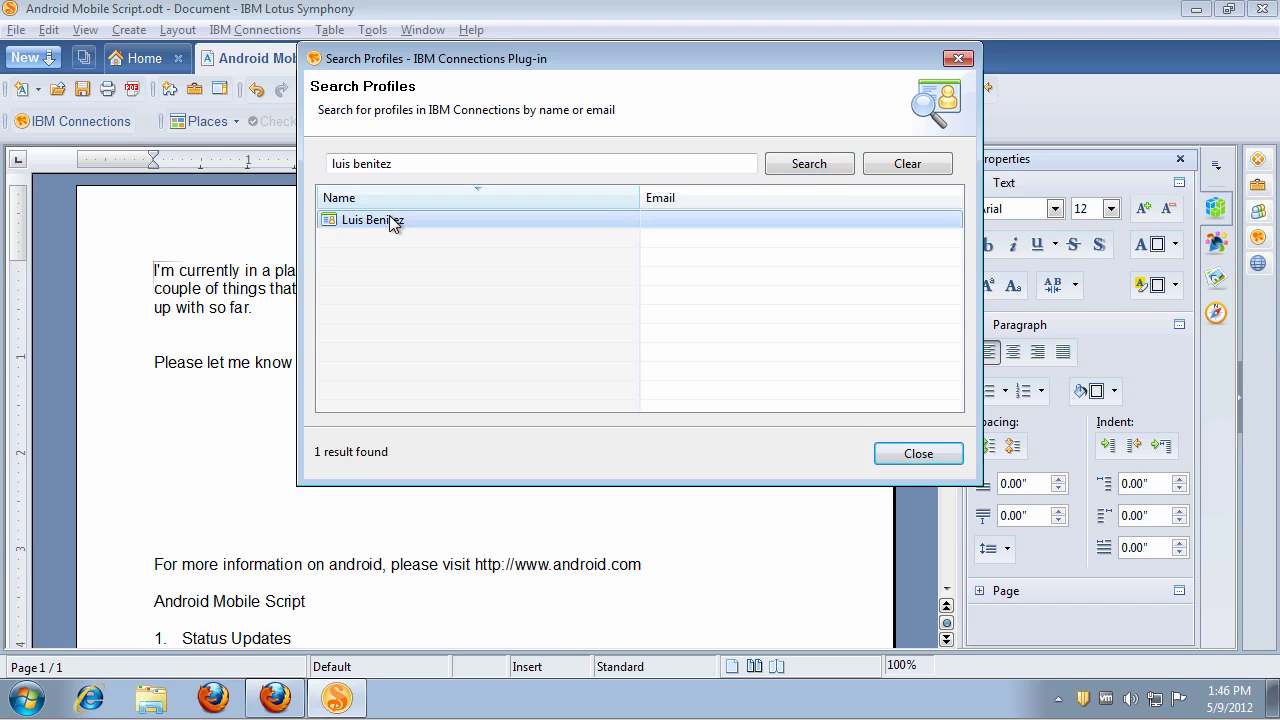
right_click(390, 218)
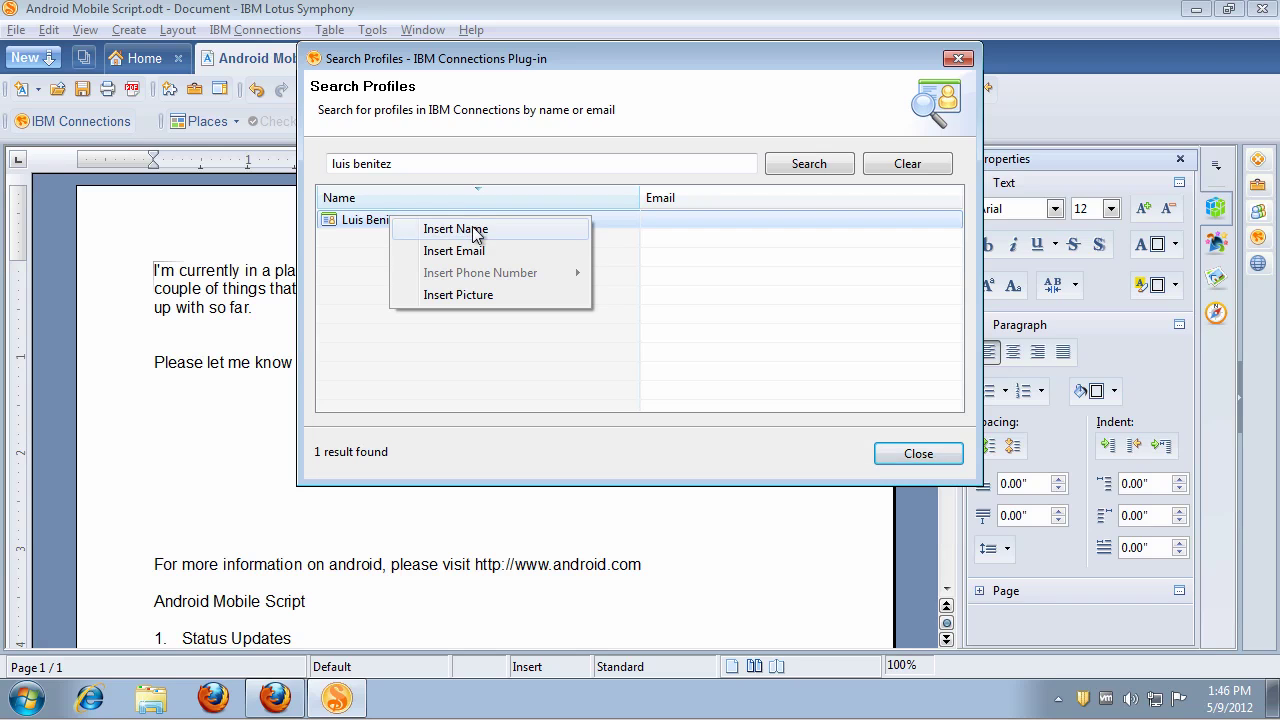
click(471, 299)
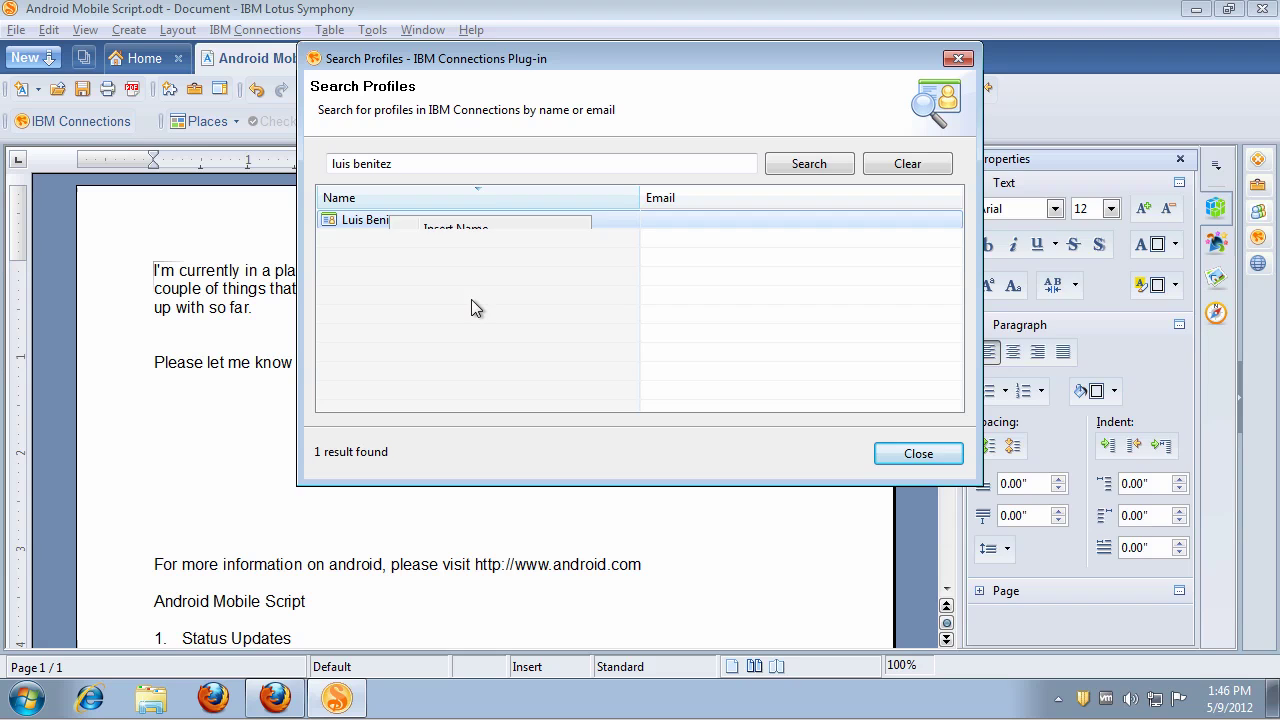
click(918, 454)
key(Escape)
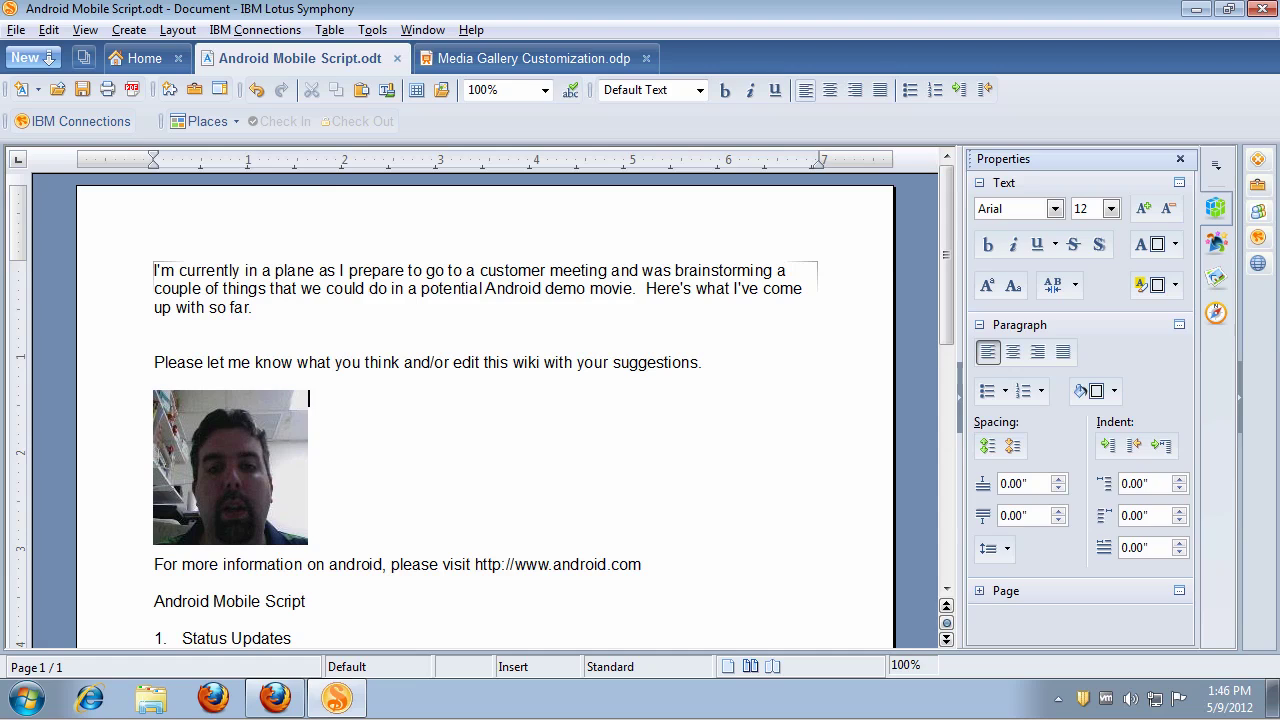
Step: Type 'Author:' on the line above the photo and insert an empty line above it
click(154, 380)
text(Author:)
key(Home)
key(Return)
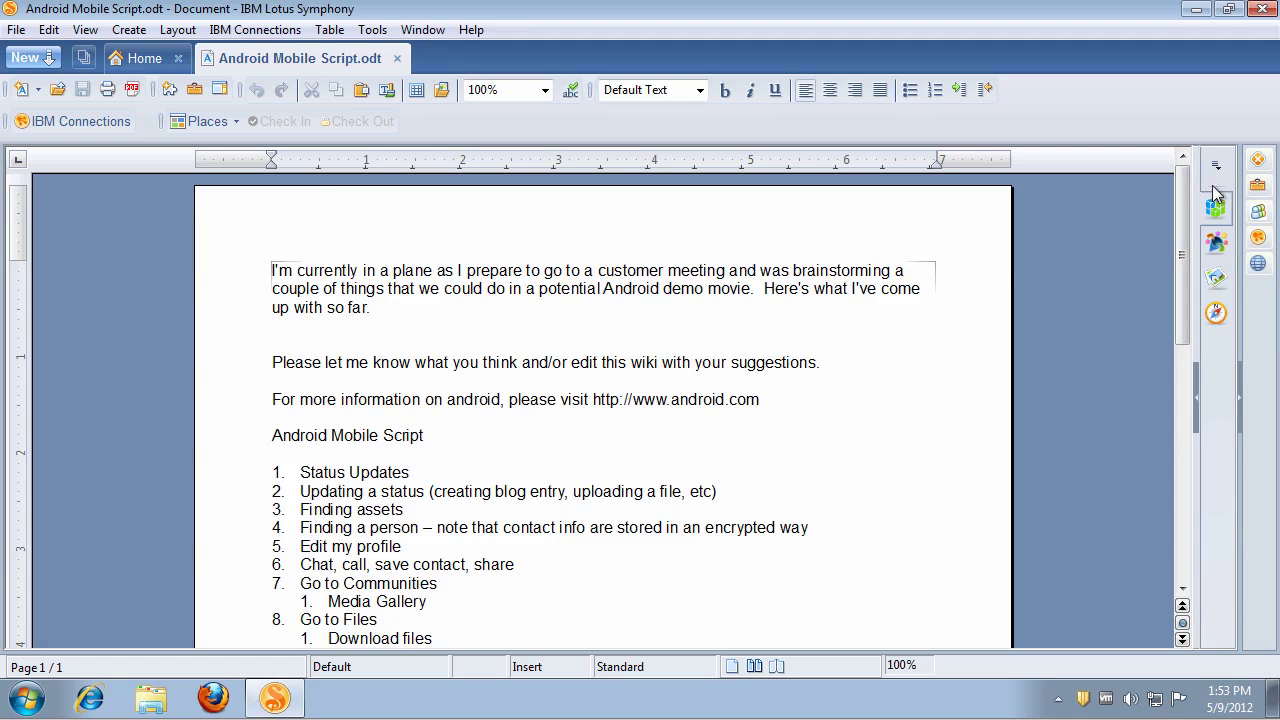
Step: Show My Communities in the Newsletter Generator, widen the panel, and bring up IBM Connections Users' actions
click(1258, 214)
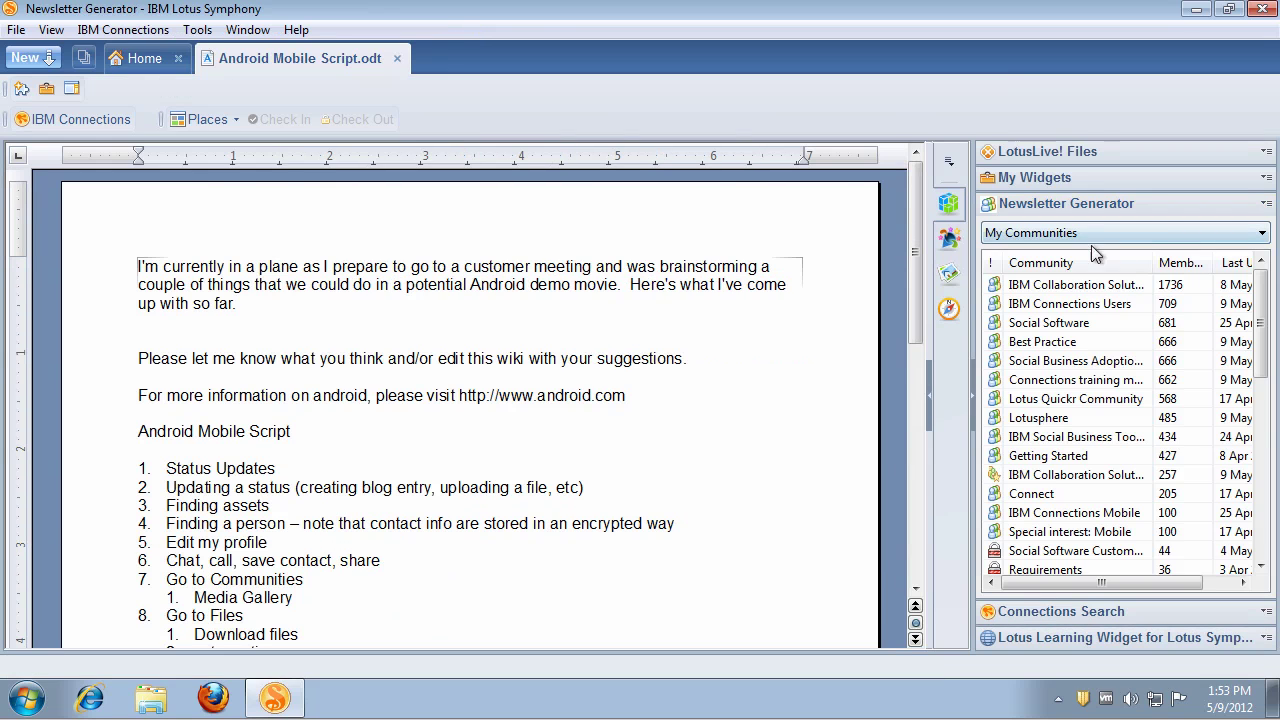
drag(971, 273, 953, 274)
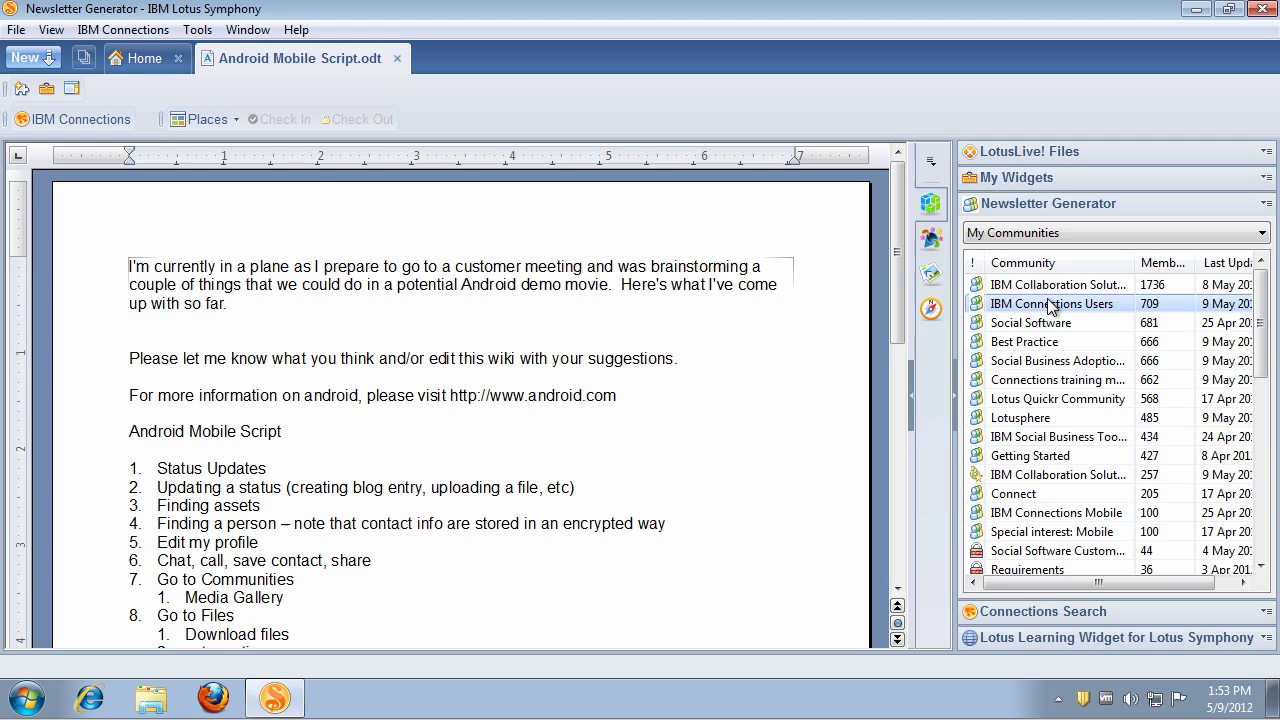
right_click(1050, 302)
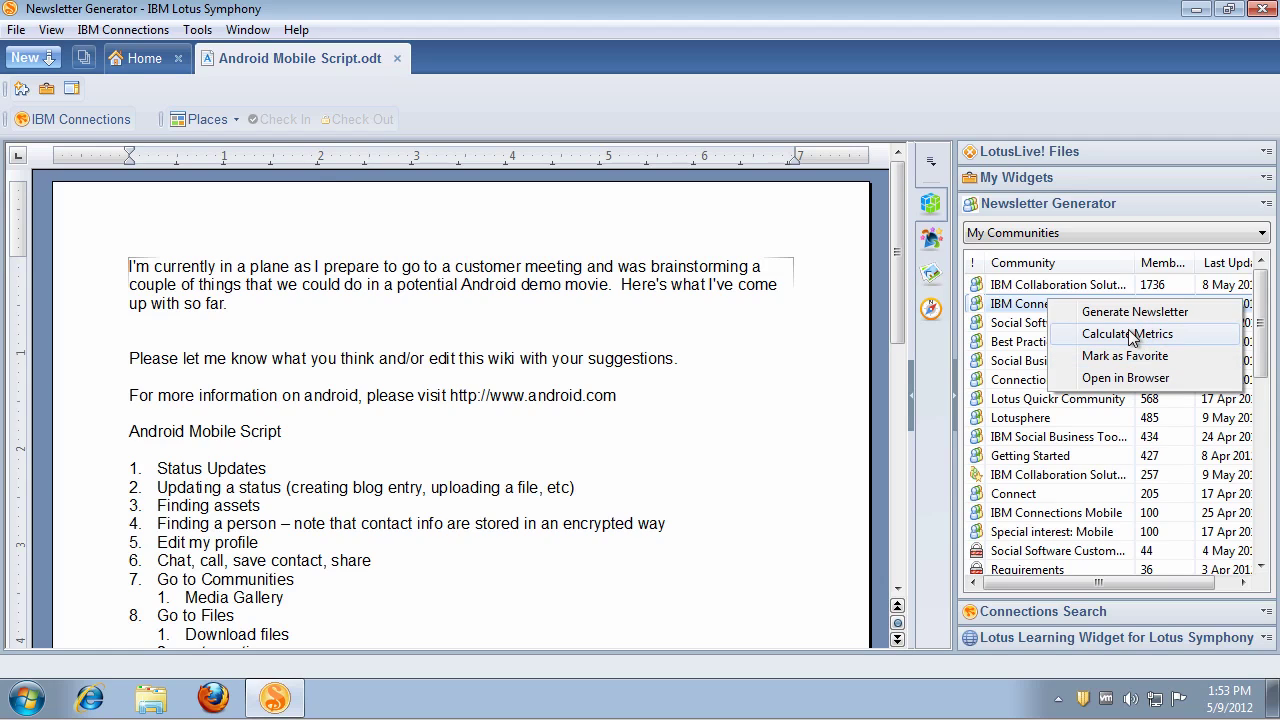
Step: Calculate metrics for the IBM Connections Users community from April 1 to April 30, 2012
click(1128, 336)
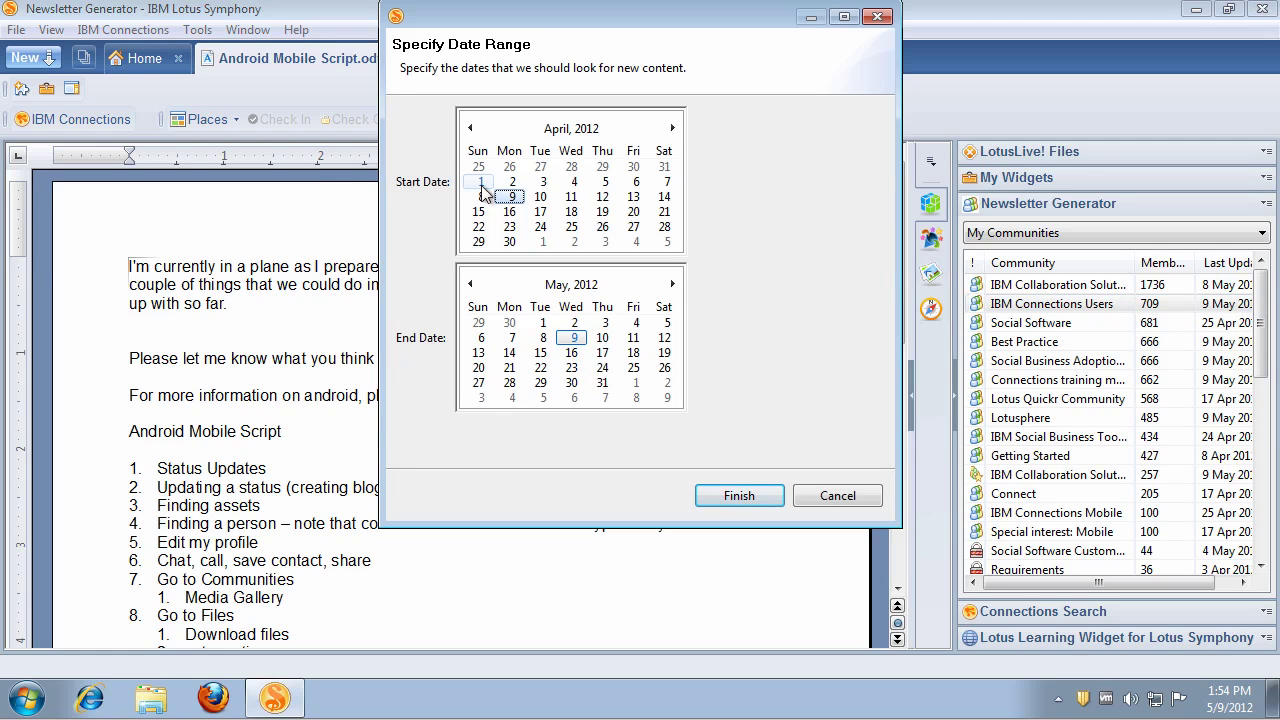
click(480, 182)
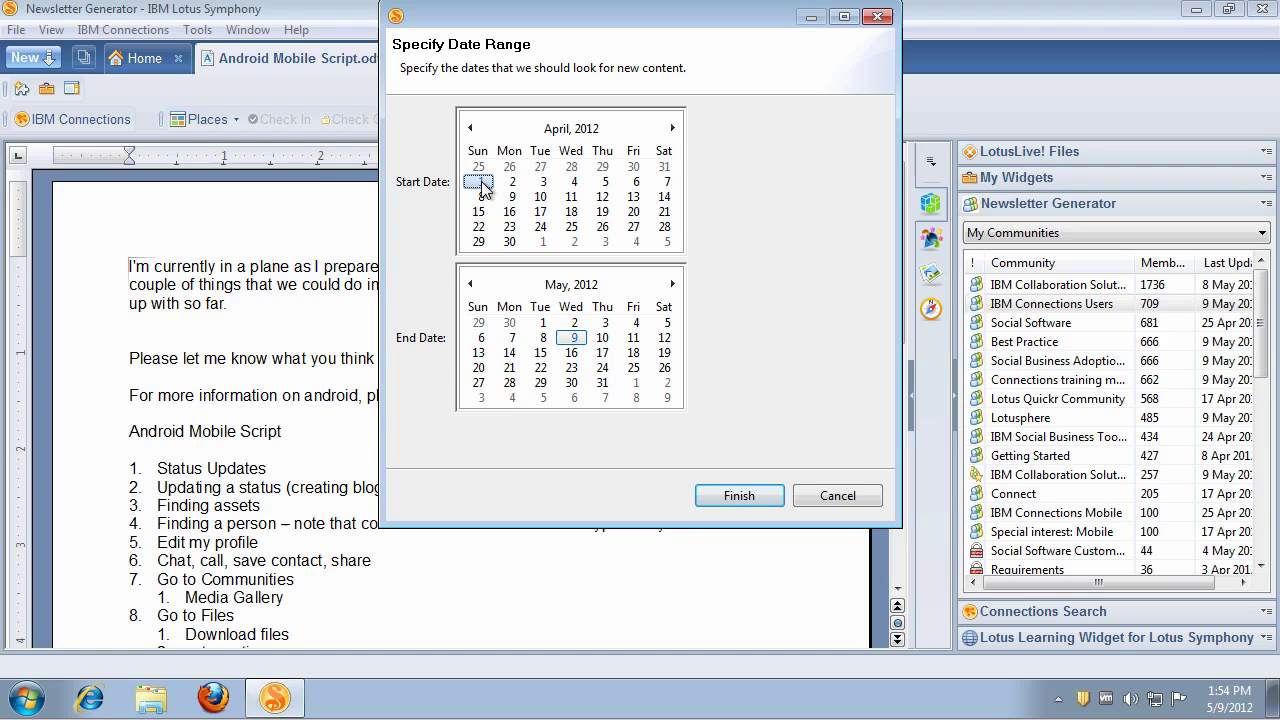
click(510, 323)
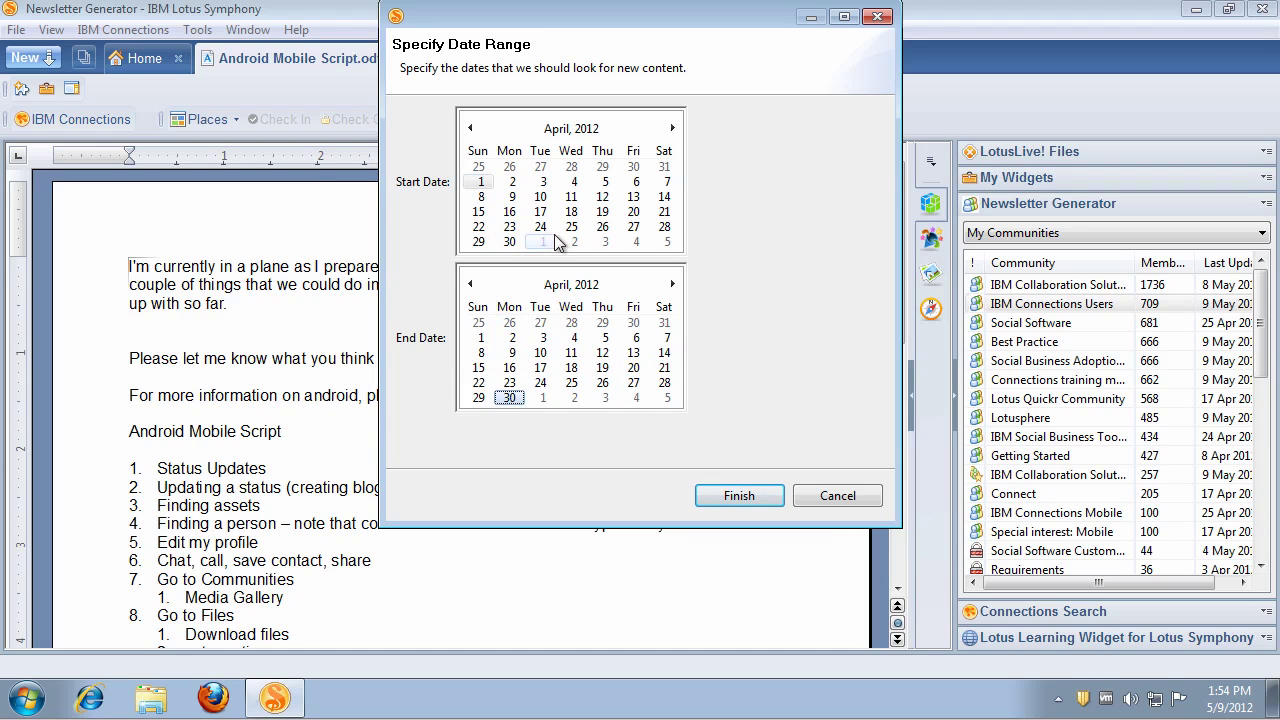
click(735, 497)
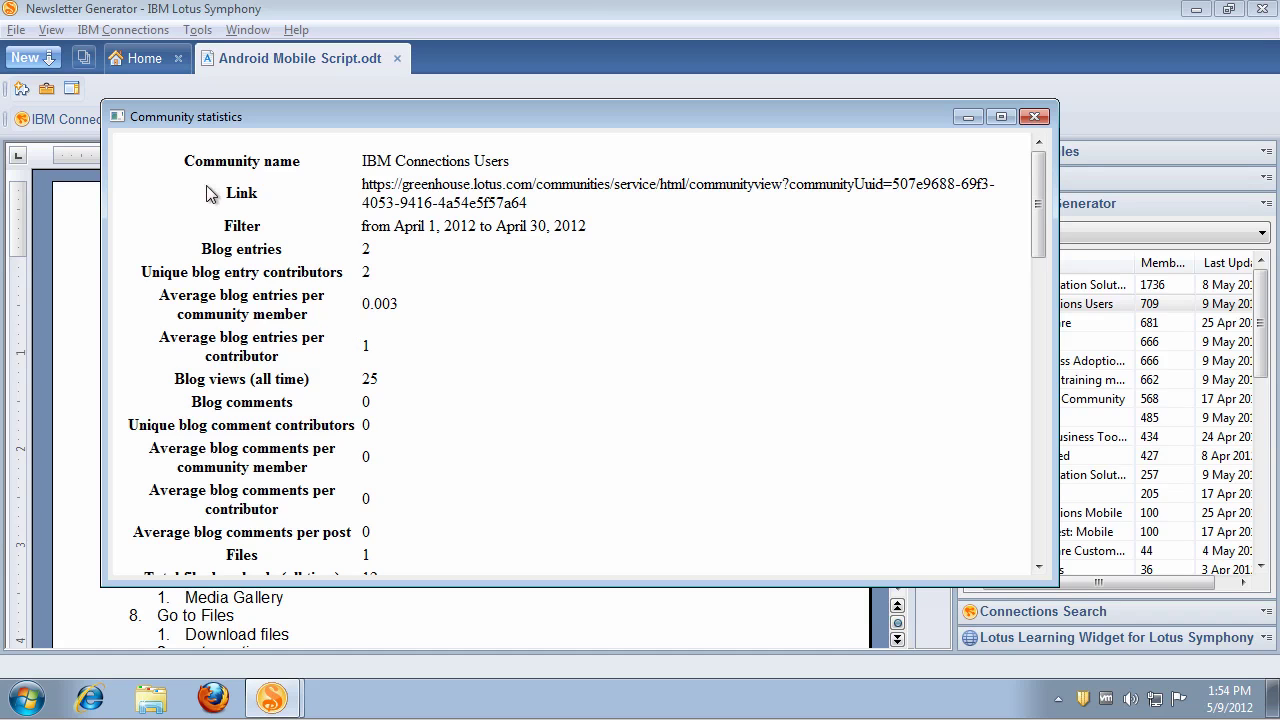
Step: Select all the community statistics, close their window, and create a new blank Lotus Symphony spreadsheet
key(ctrl+a)
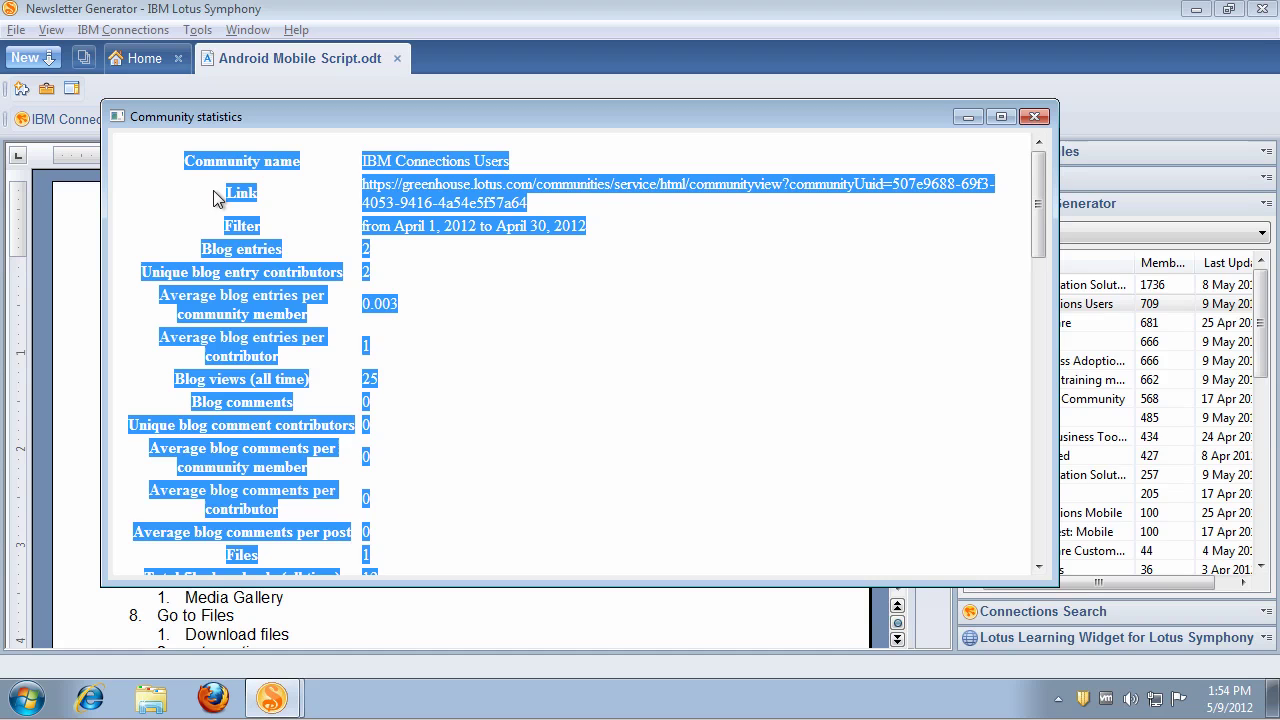
click(1033, 118)
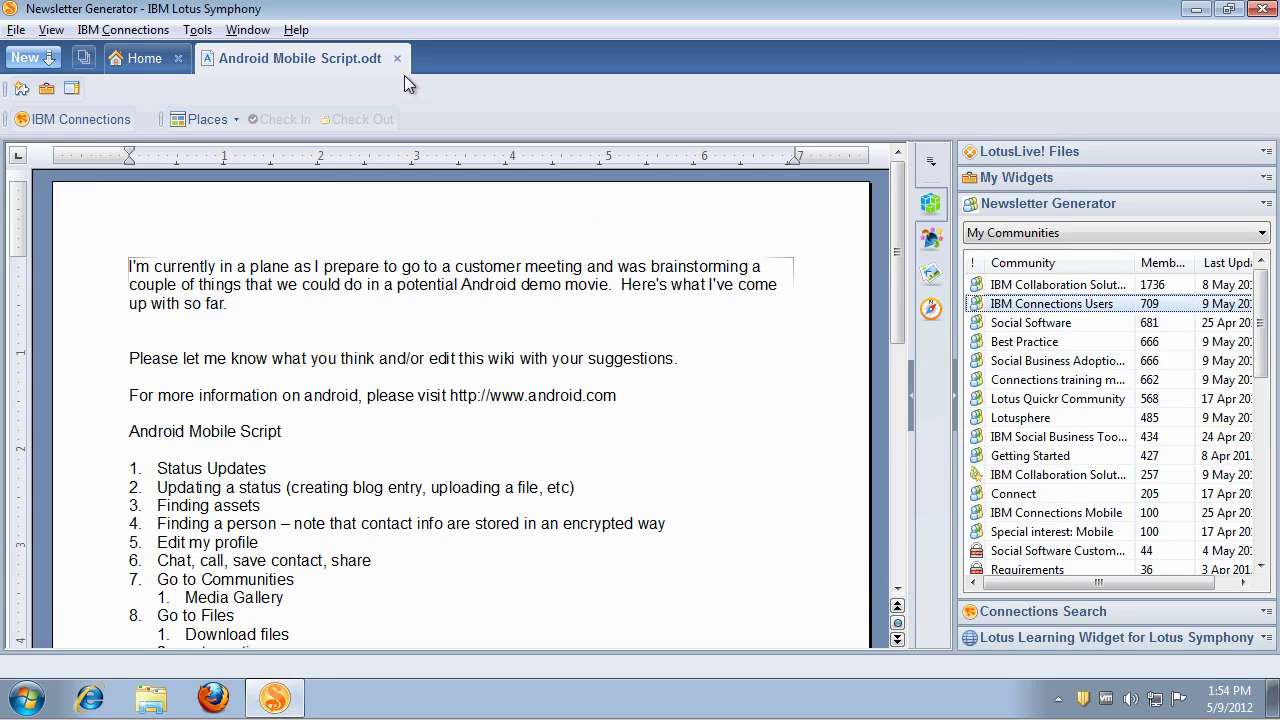
click(36, 62)
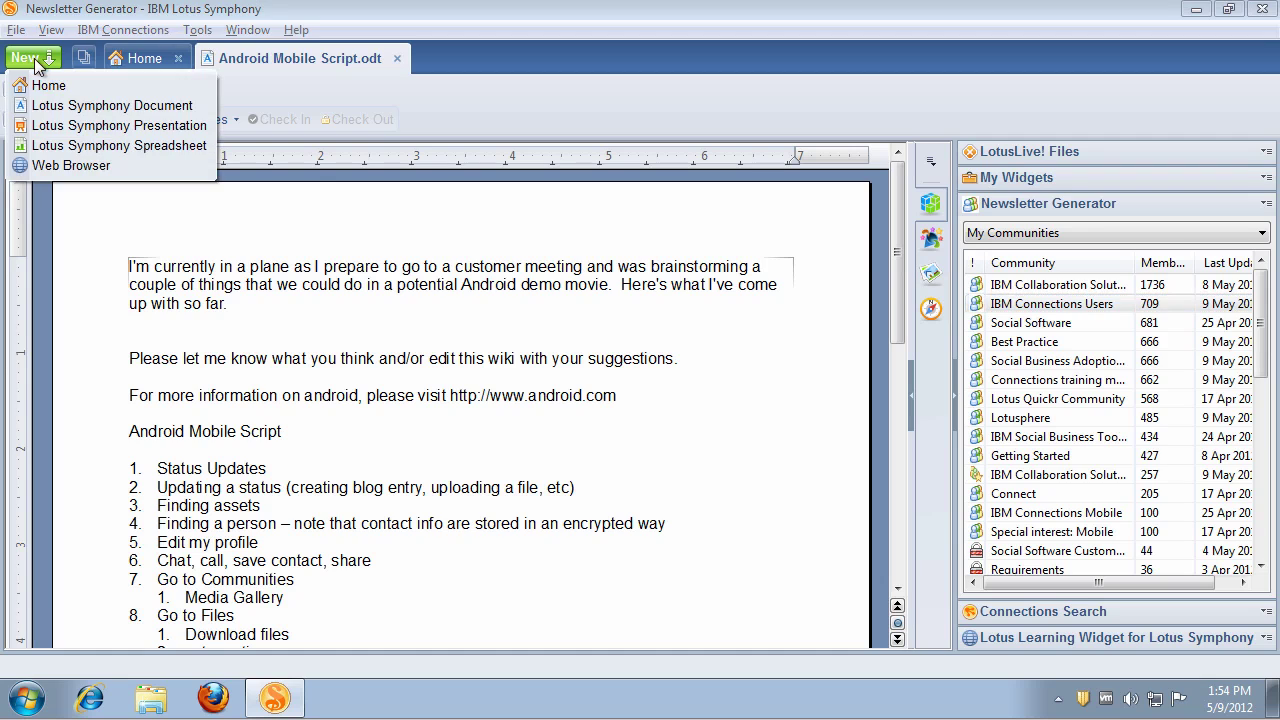
click(71, 145)
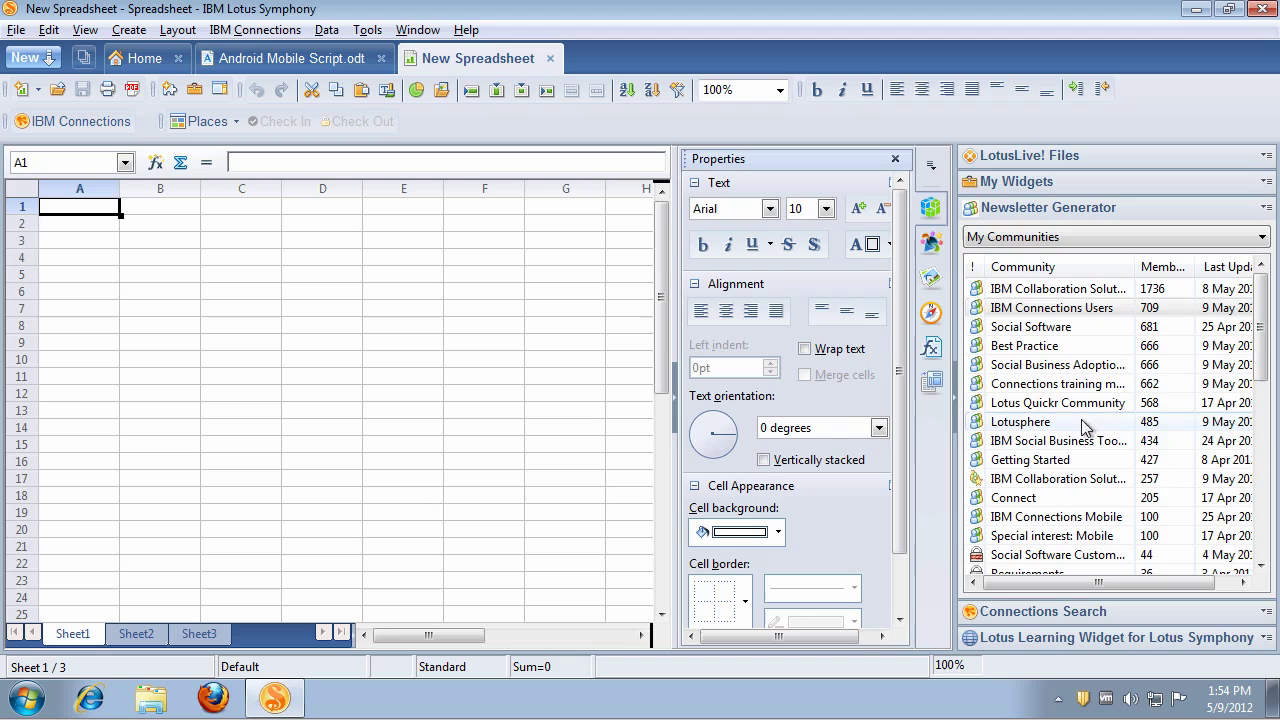
Step: Paste the metrics at A1, widen column A to 2.67 inch, and wrap its labels
click(955, 414)
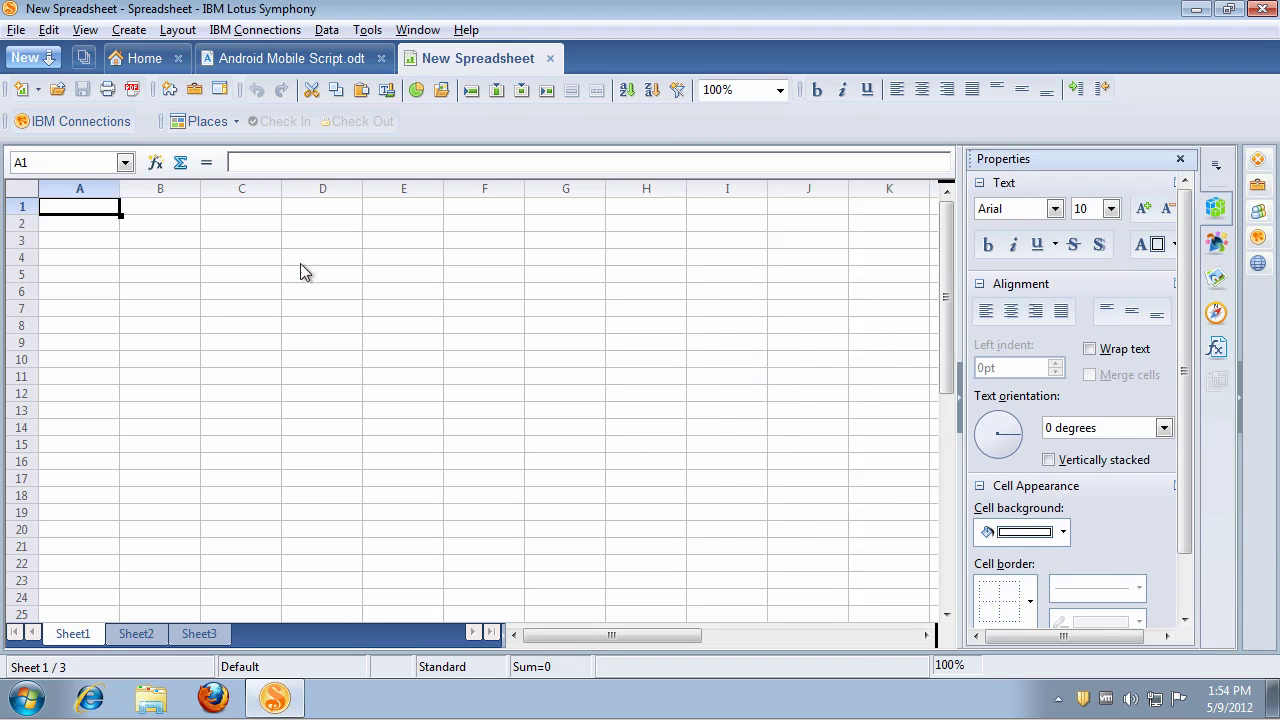
click(103, 229)
key(ctrl+v)
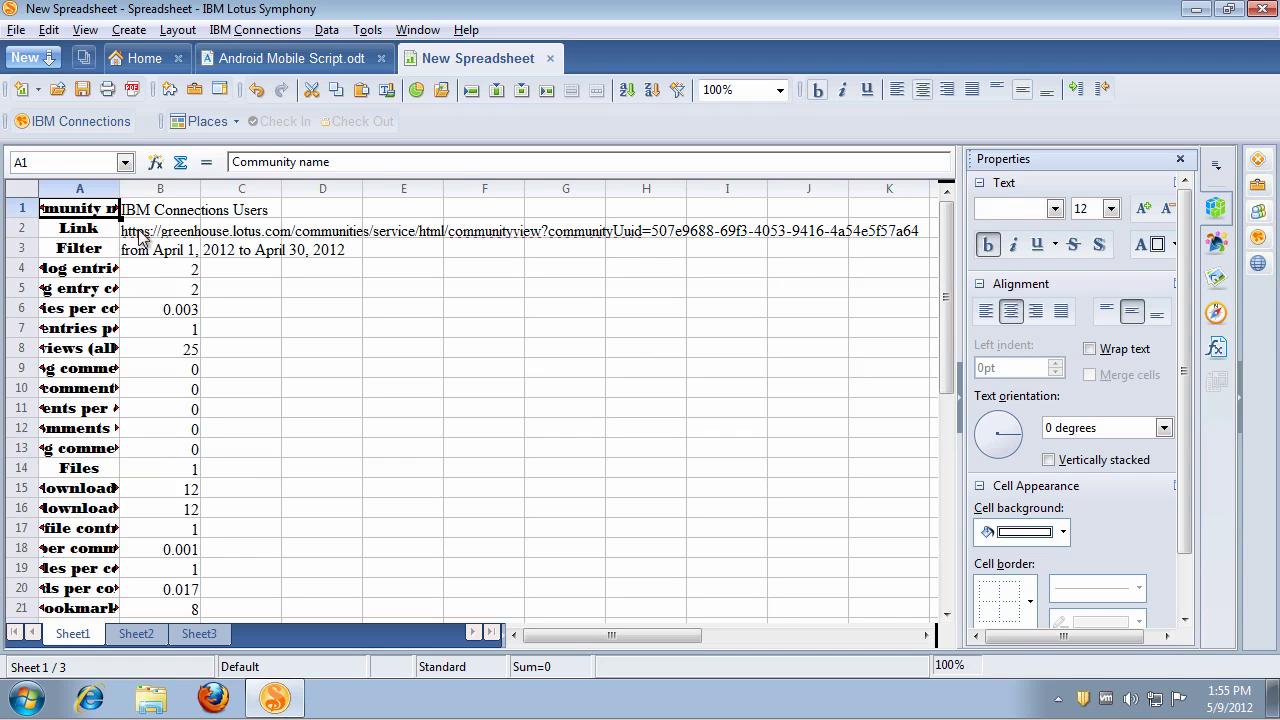
click(1090, 349)
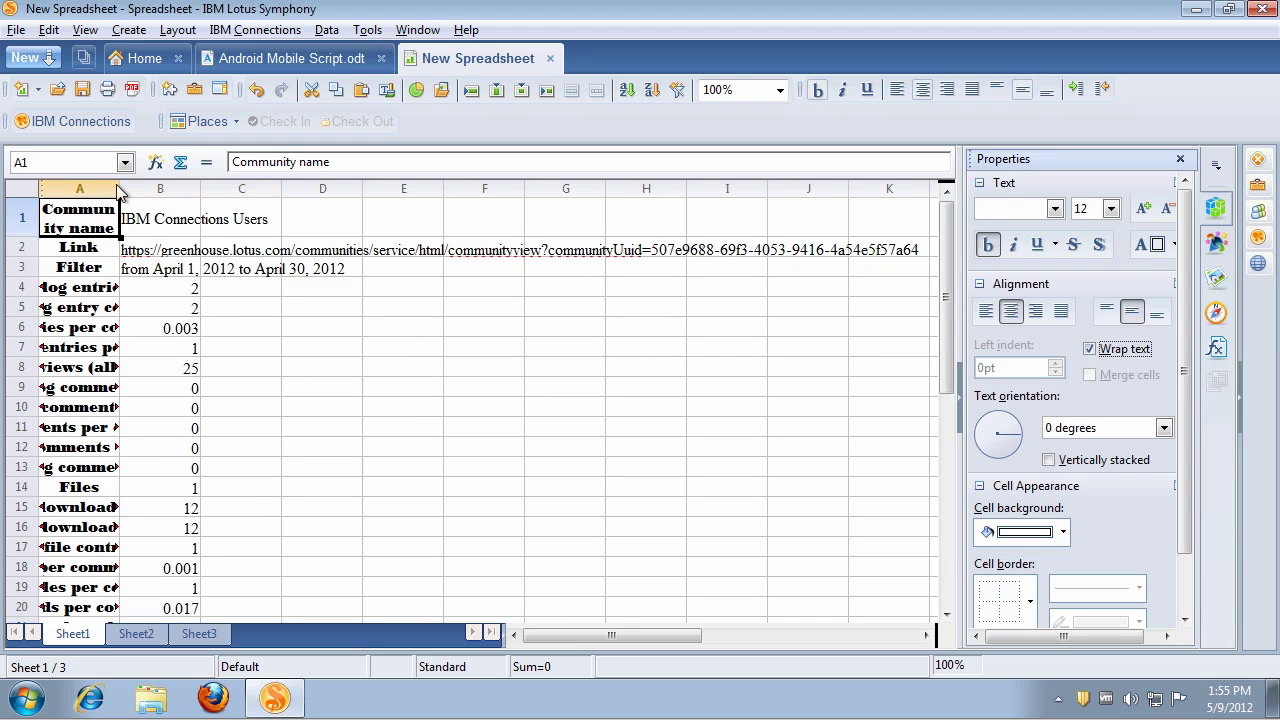
drag(119, 188, 284, 183)
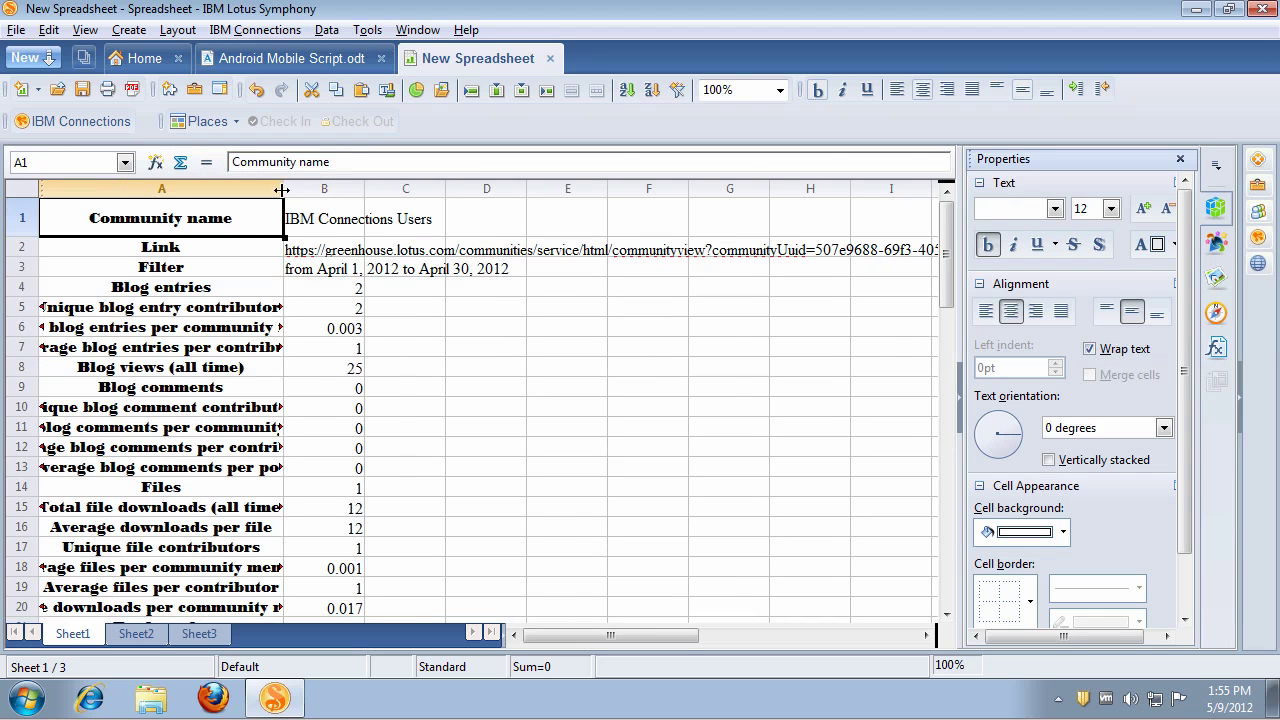
click(228, 290)
click(161, 188)
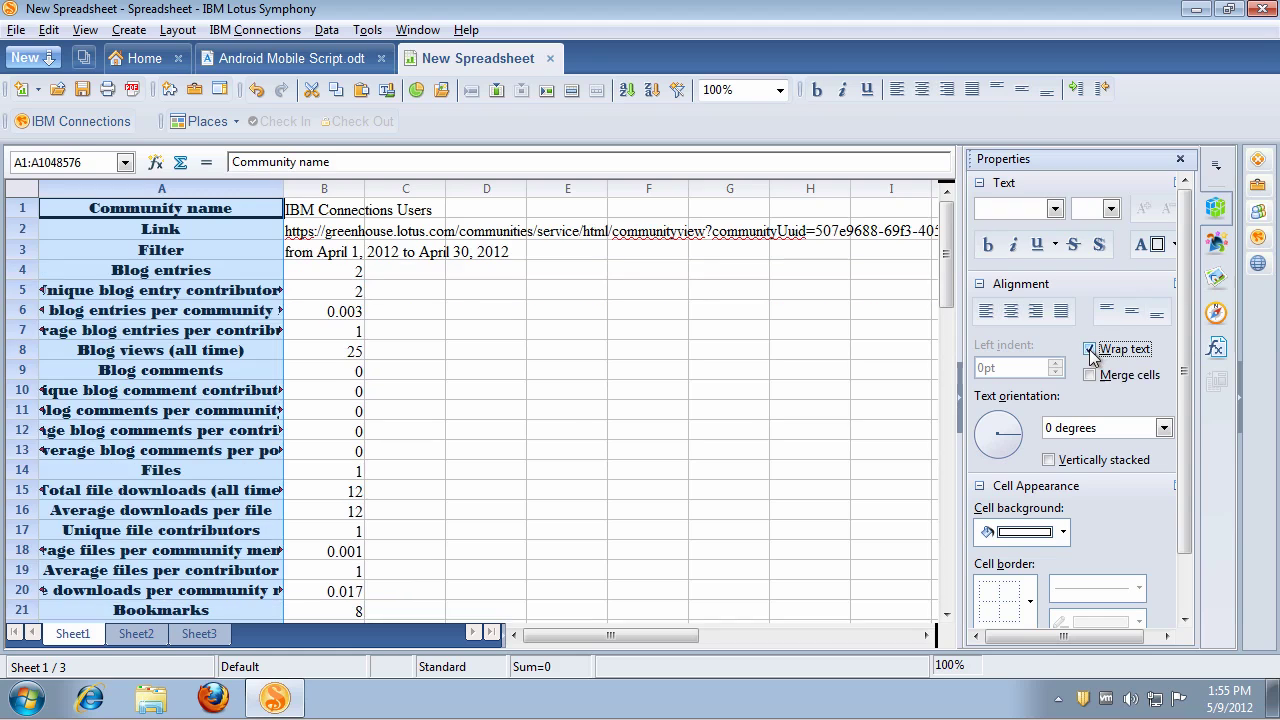
click(1090, 349)
Step: Review the pasted figures: blog contributors, per-contributor average, blog views, Files in B14, Bookmarks in B21
click(297, 313)
key(Down)
key(Down)
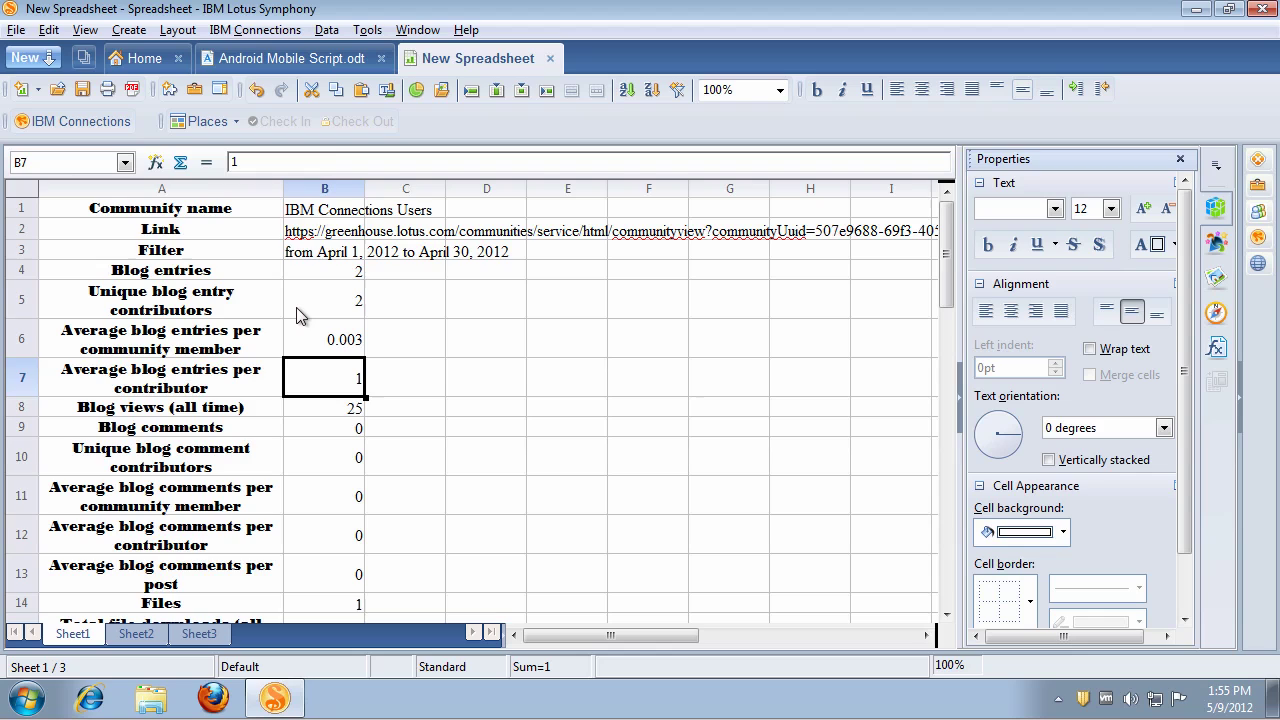
key(Down)
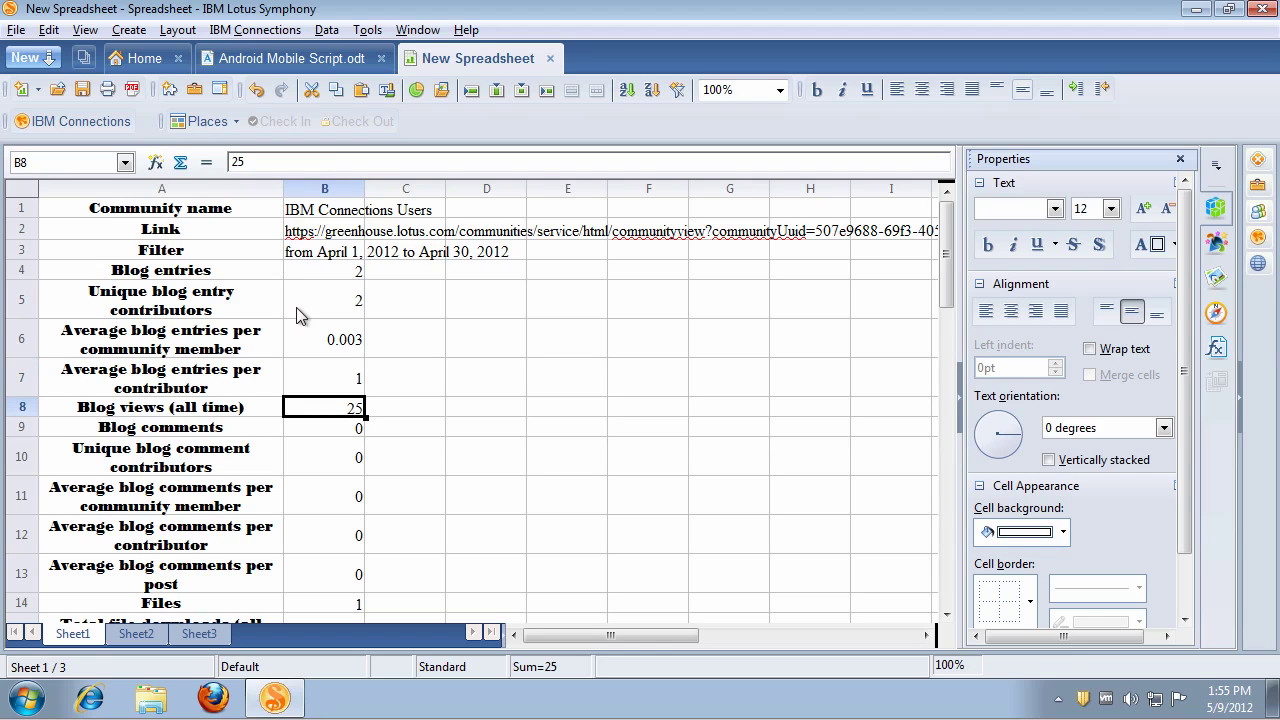
click(331, 603)
scroll(331, 603, down, 5)
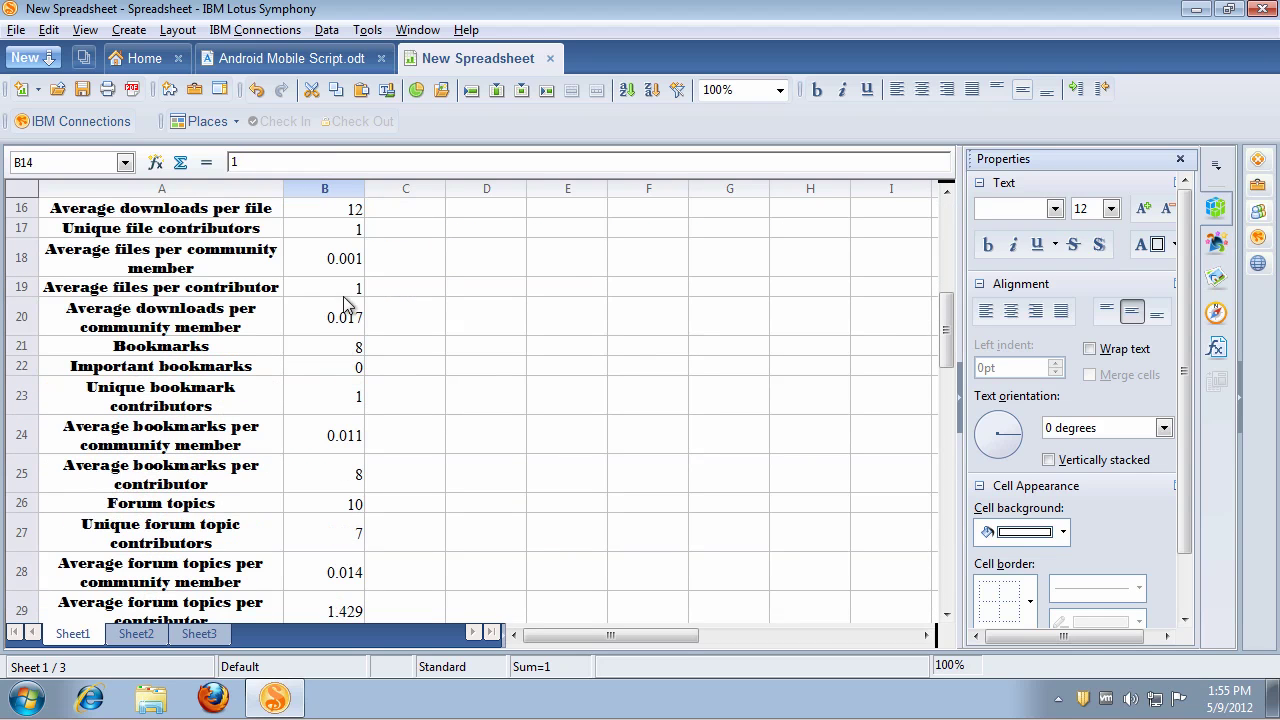
click(312, 352)
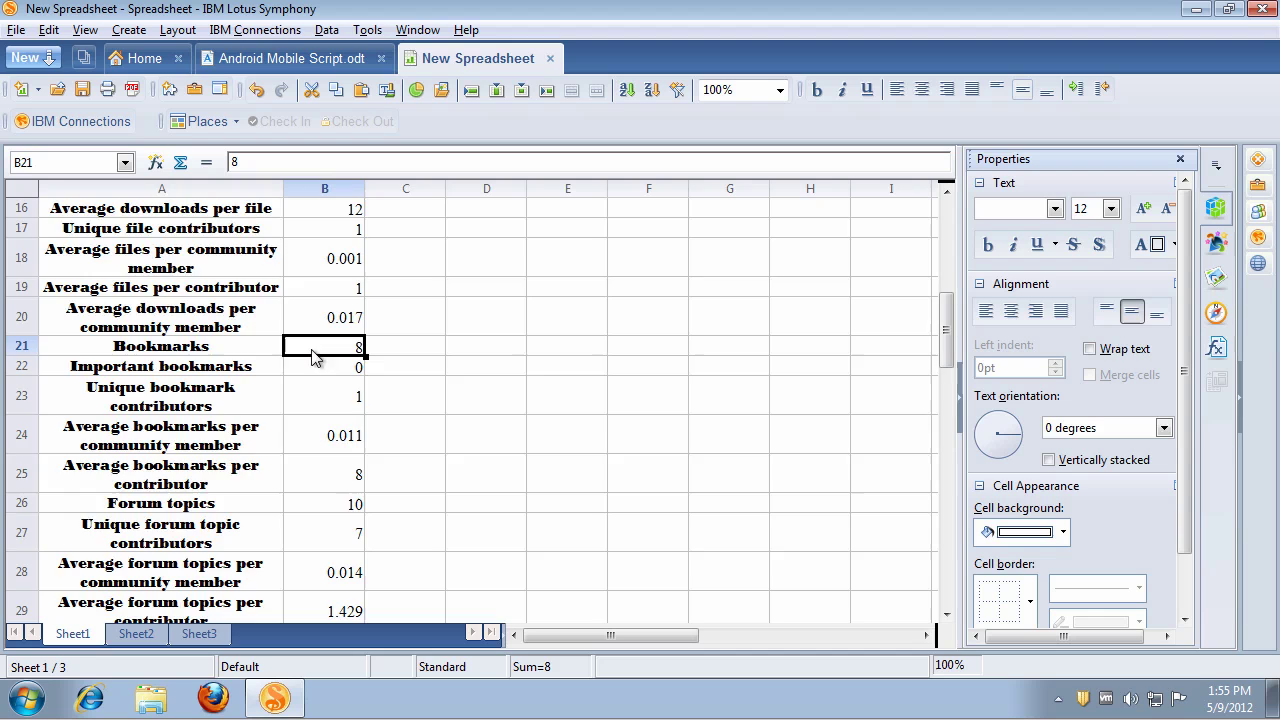
scroll(311, 356, down, 4)
scroll(311, 352, down, 5)
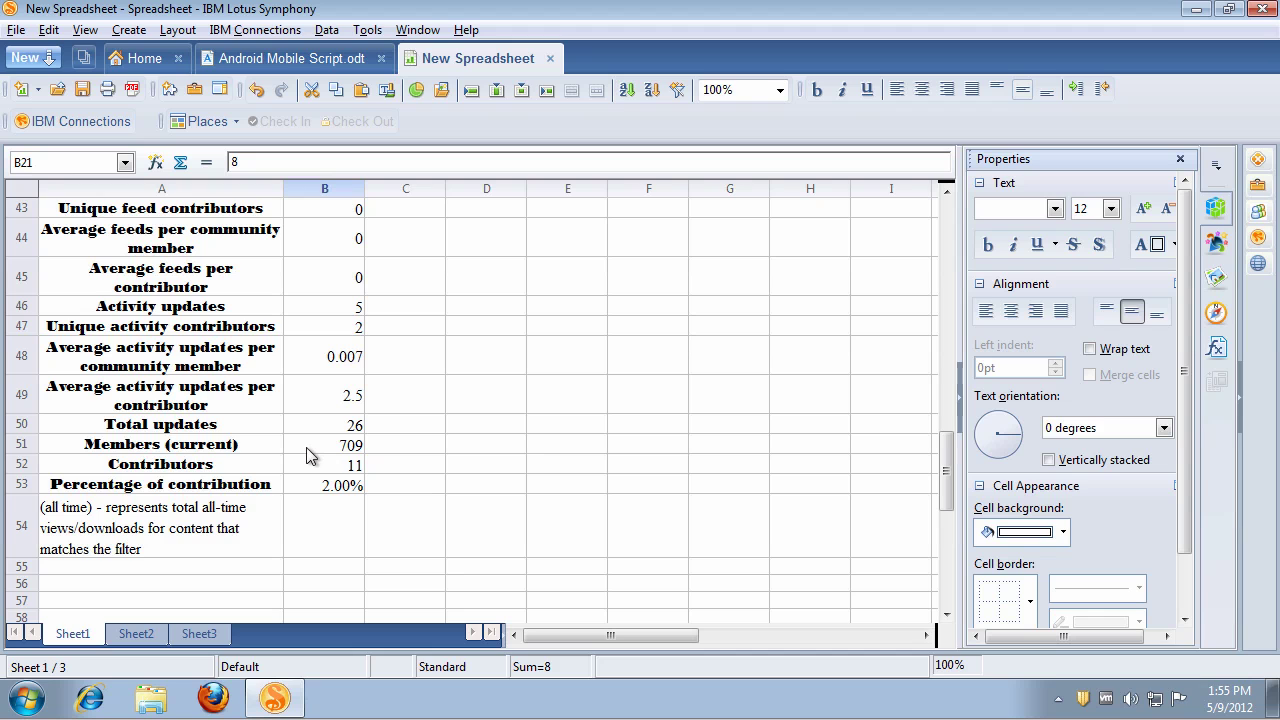
scroll(310, 398, up, 14)
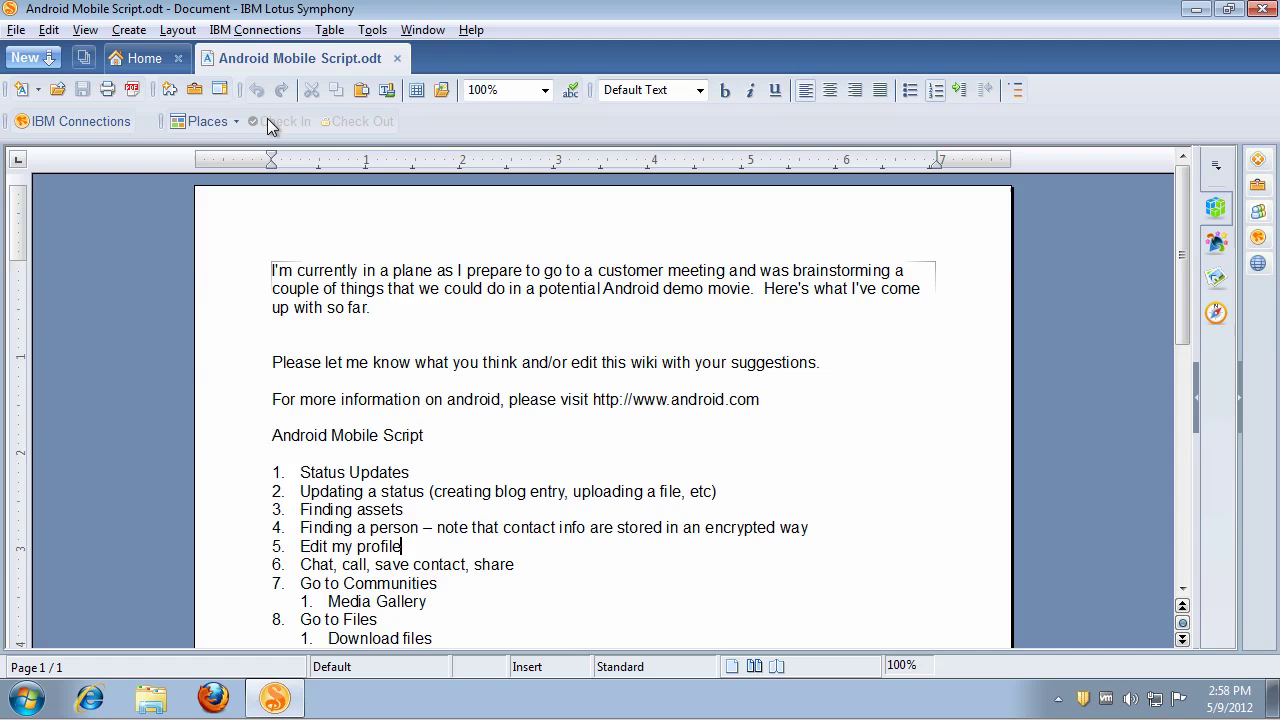
click(238, 121)
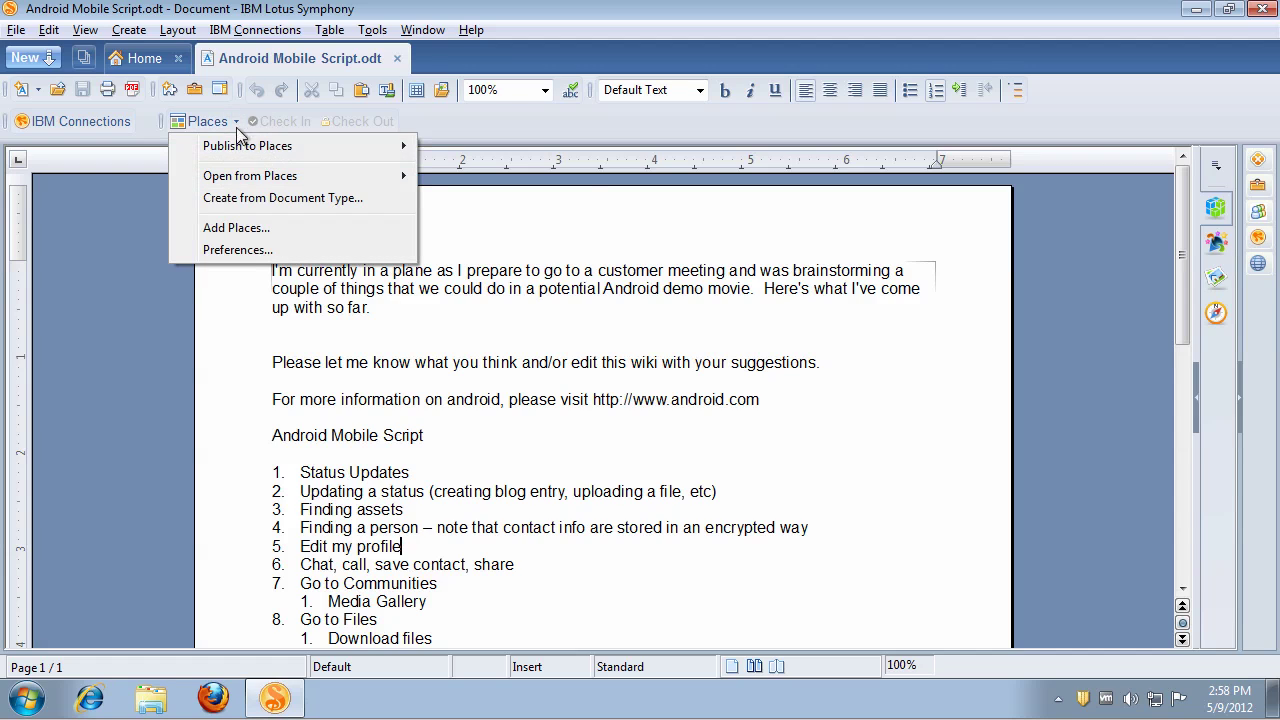
mouse_move(256, 178)
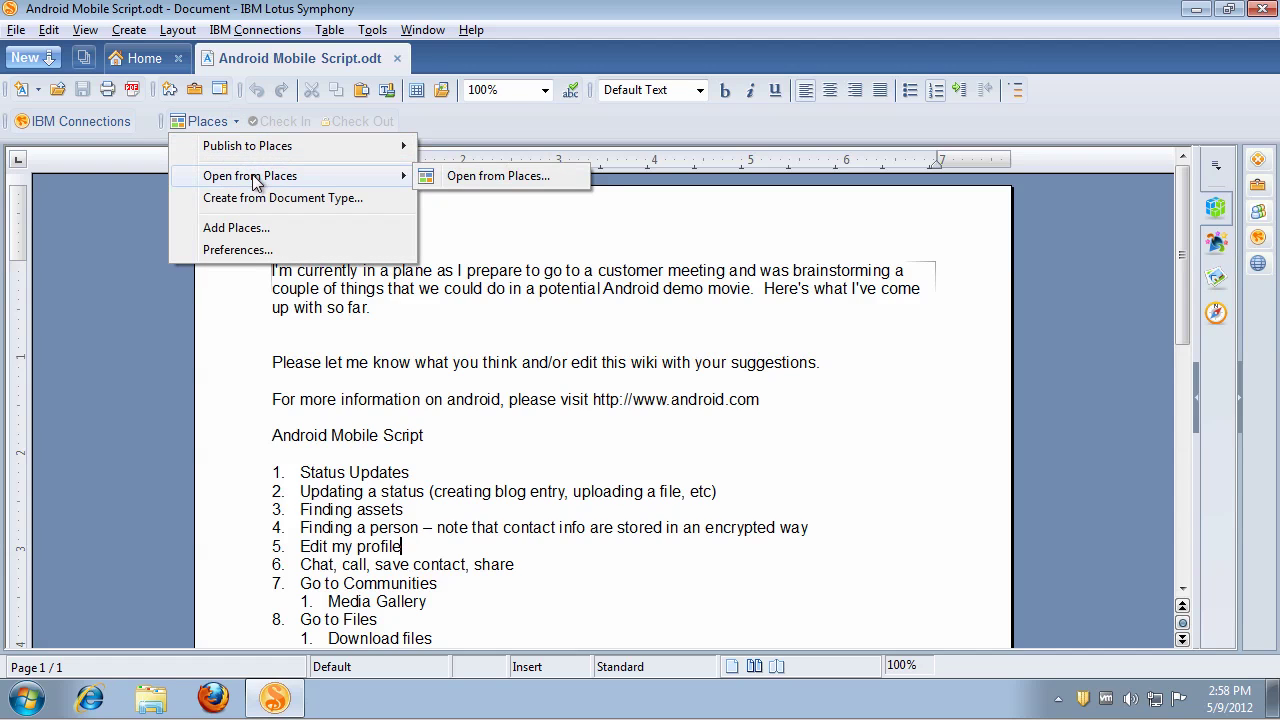
click(460, 176)
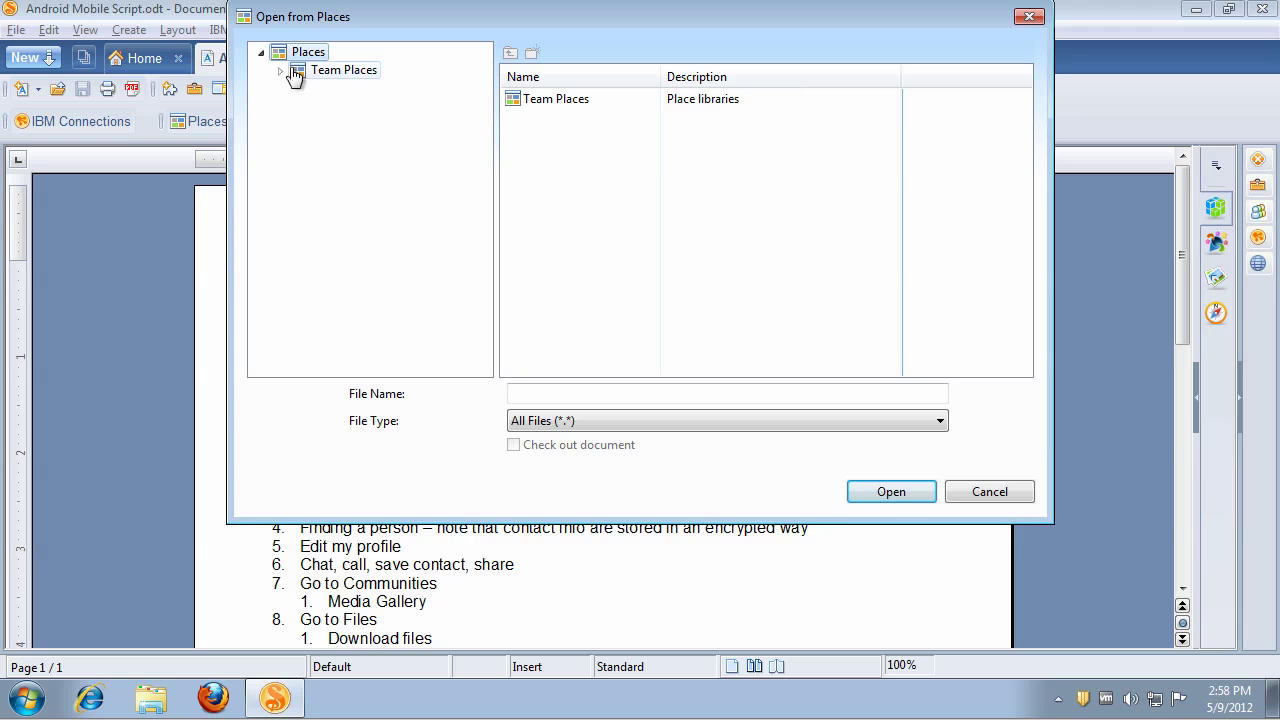
click(282, 71)
click(360, 125)
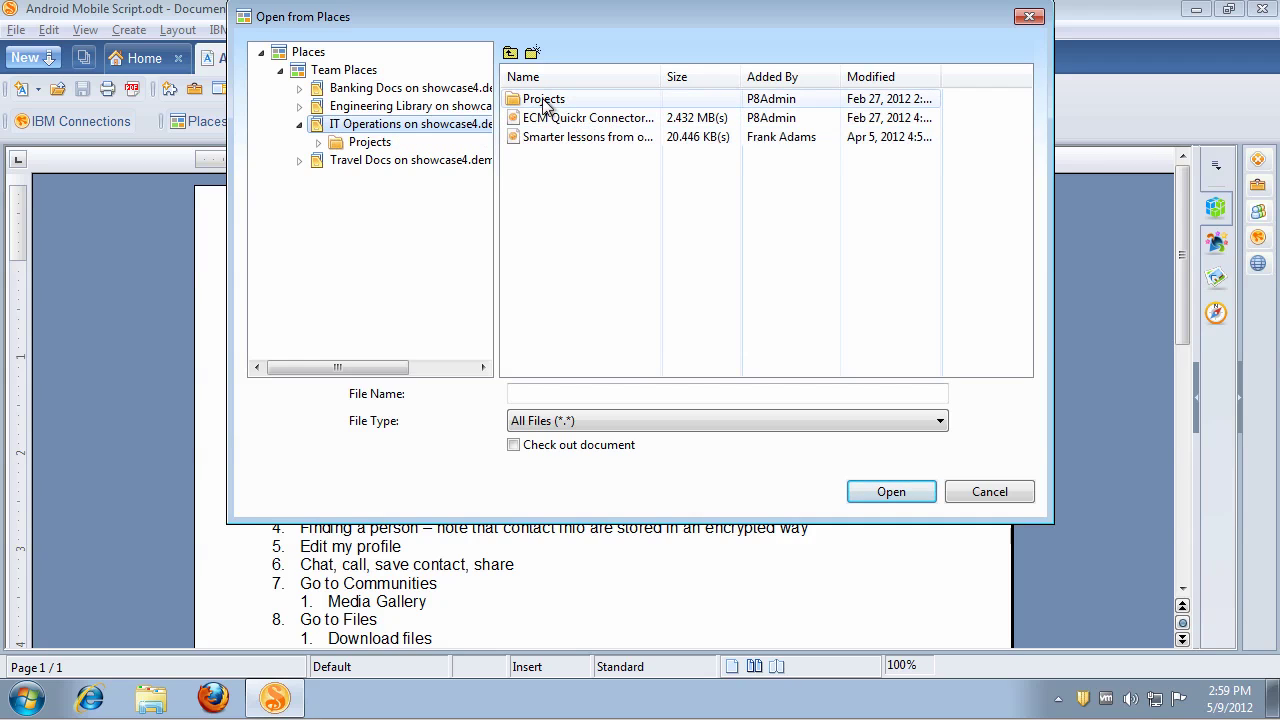
click(545, 116)
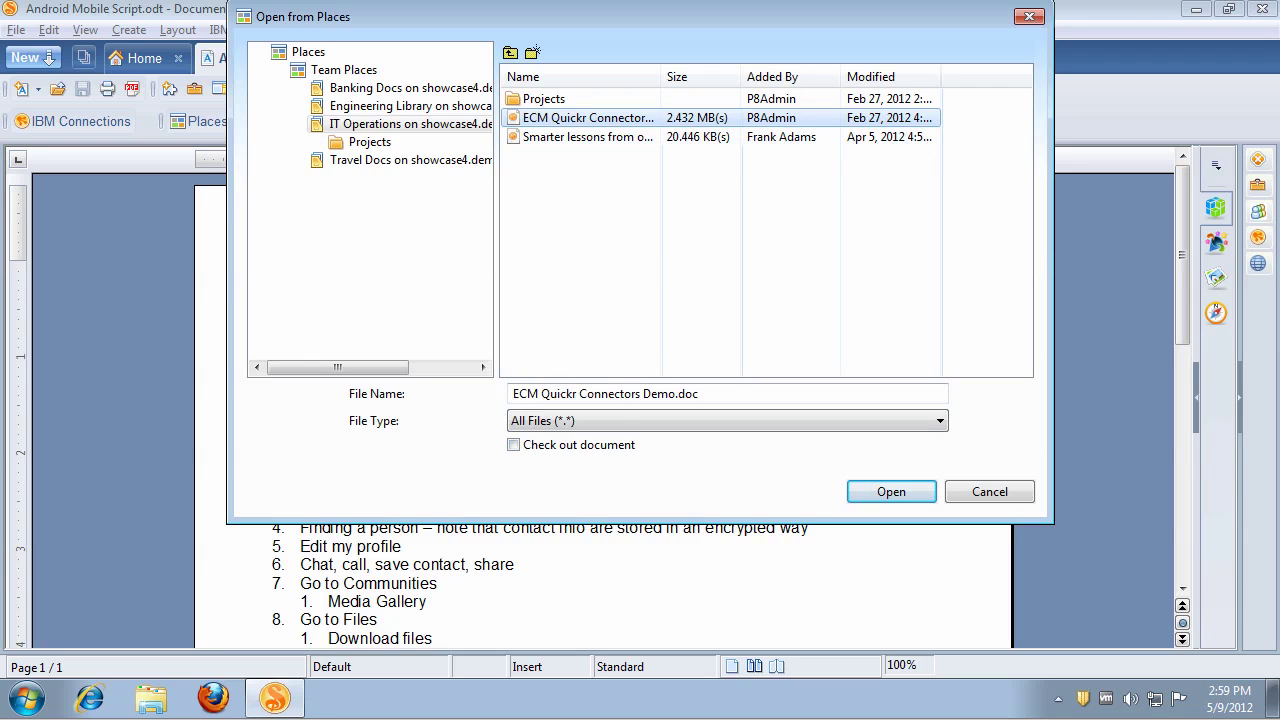
double_click(545, 99)
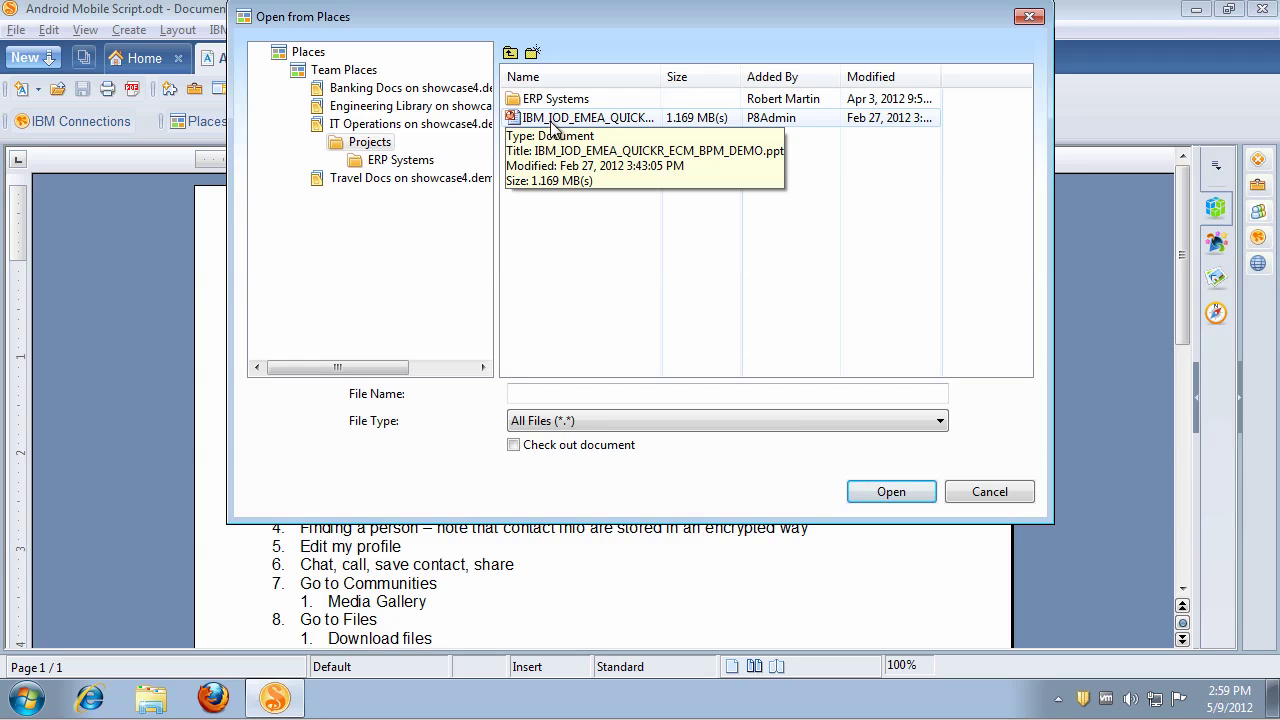
click(984, 493)
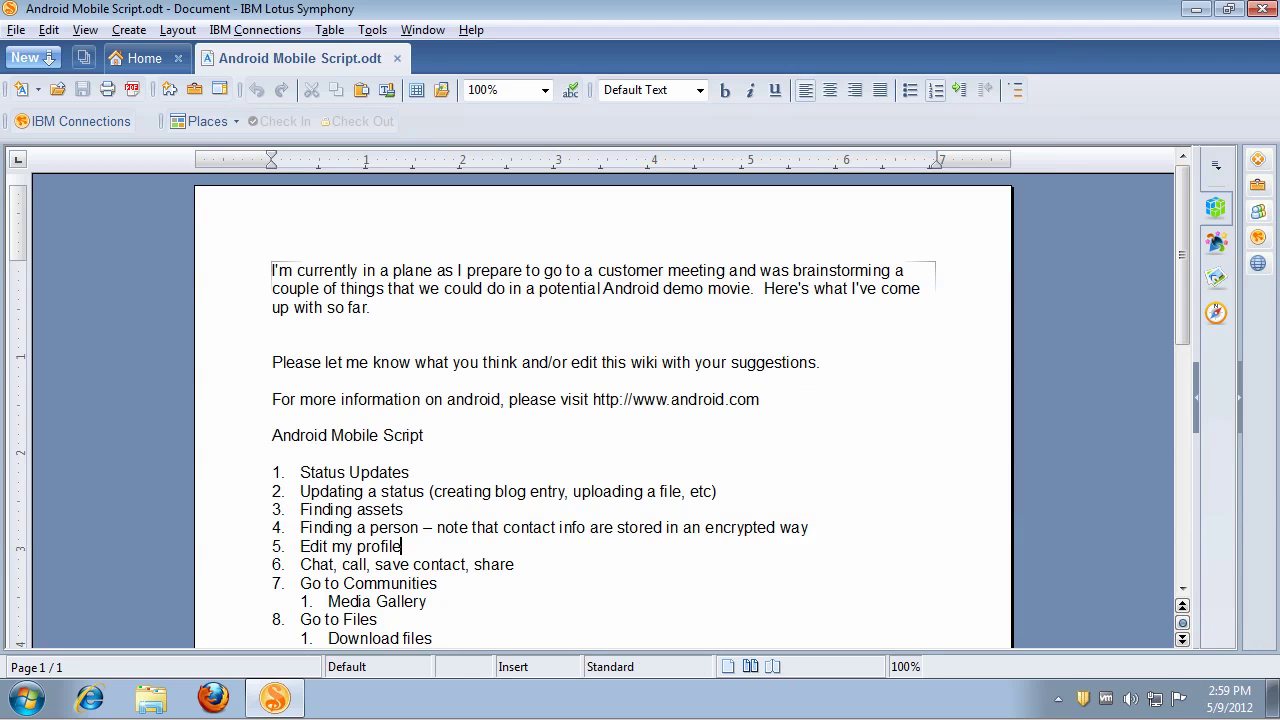